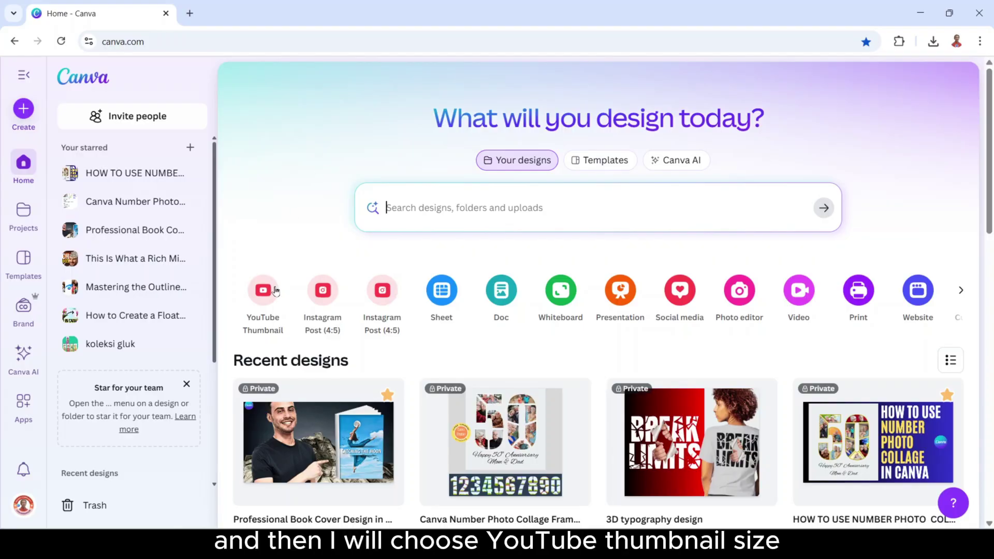
# Create a new blank YouTube Thumbnail design from the Canva home page
pyautogui.click(264, 305)
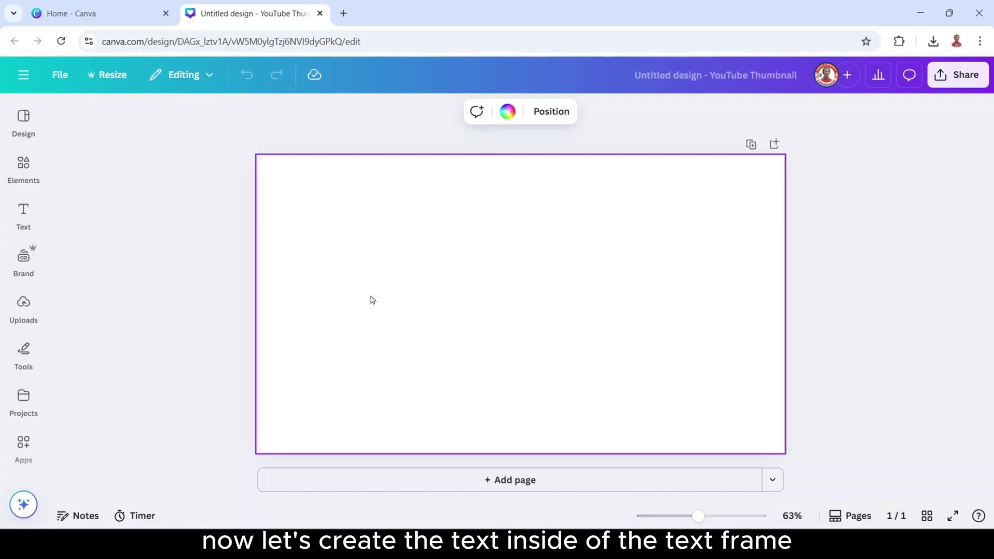
# Add a top-left body text box reading 'WILDCATS wildcats', left-aligned and widened to nearly page width
pyautogui.click(23, 212)
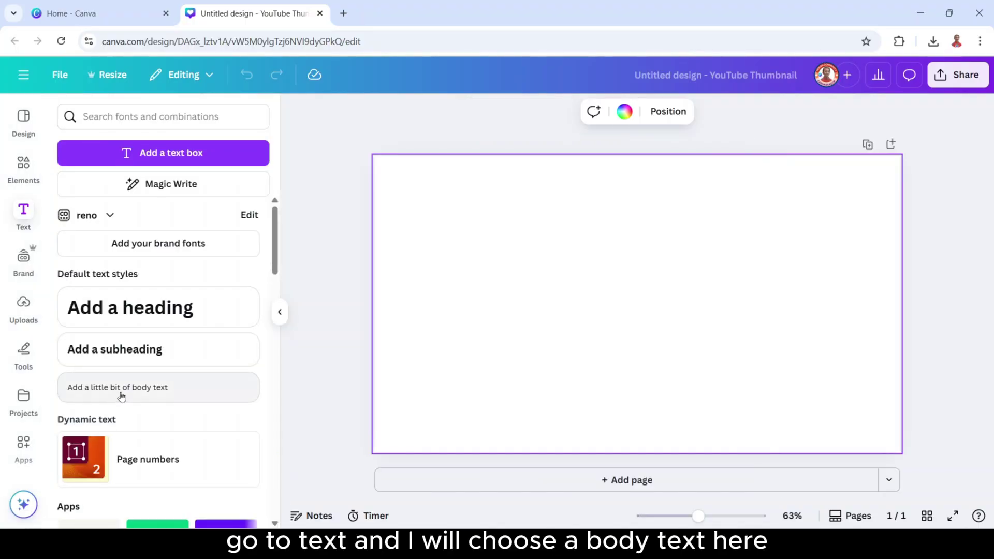
pyautogui.click(121, 397)
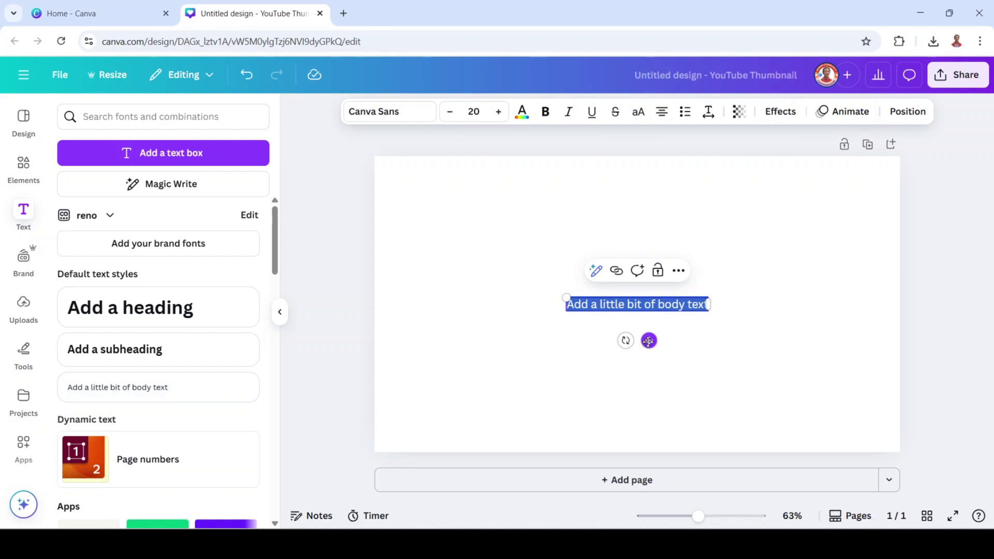
pyautogui.moveTo(649, 340); pyautogui.dragTo(458, 204)
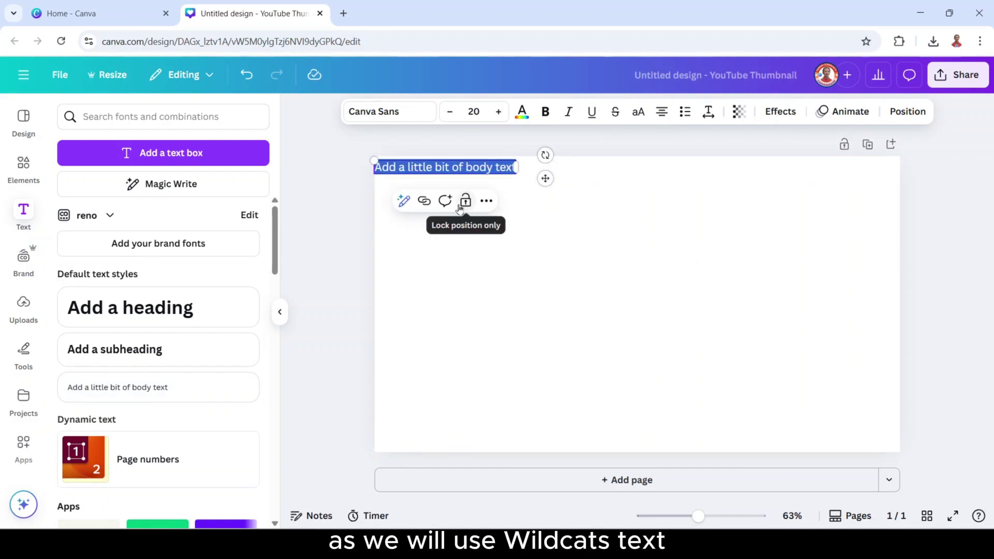
pyautogui.write('WILD')
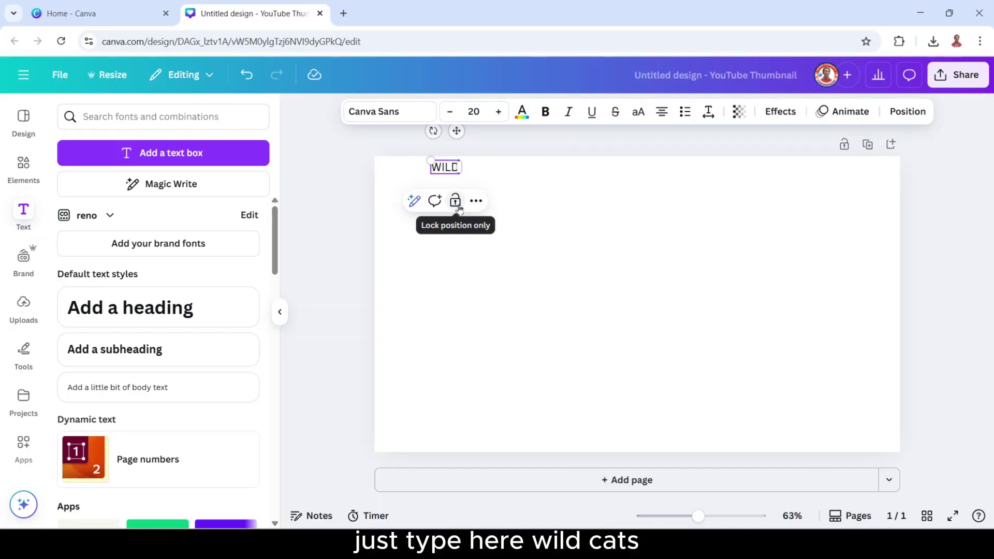
pyautogui.write('CATS')
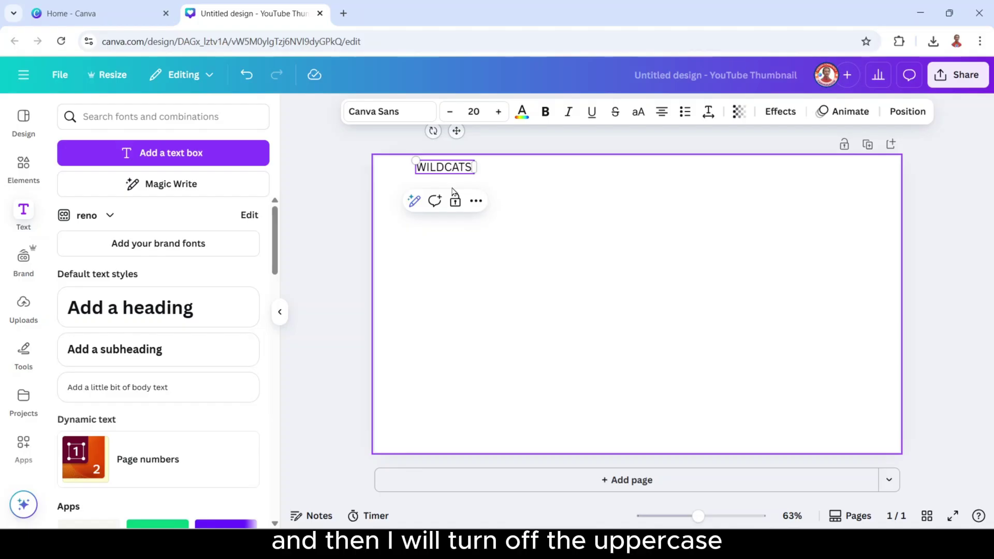
pyautogui.write(' wildcats')
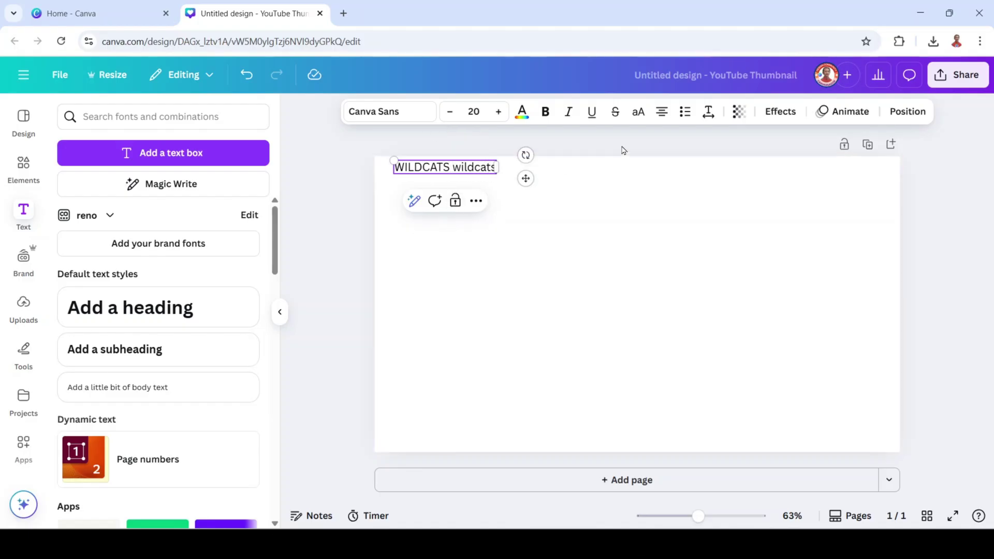
pyautogui.click(662, 113)
pyautogui.moveTo(501, 167); pyautogui.dragTo(881, 176)
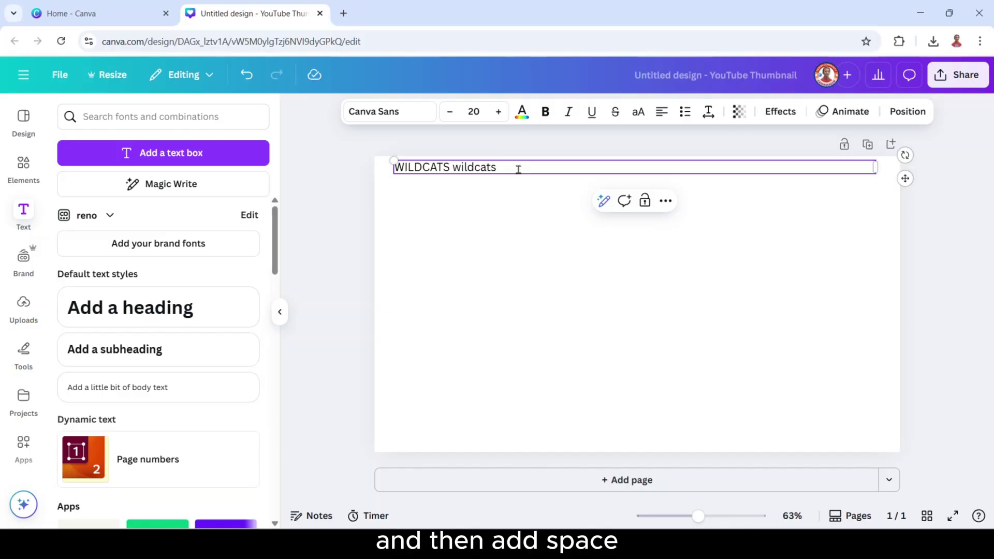
pyautogui.press('Escape')
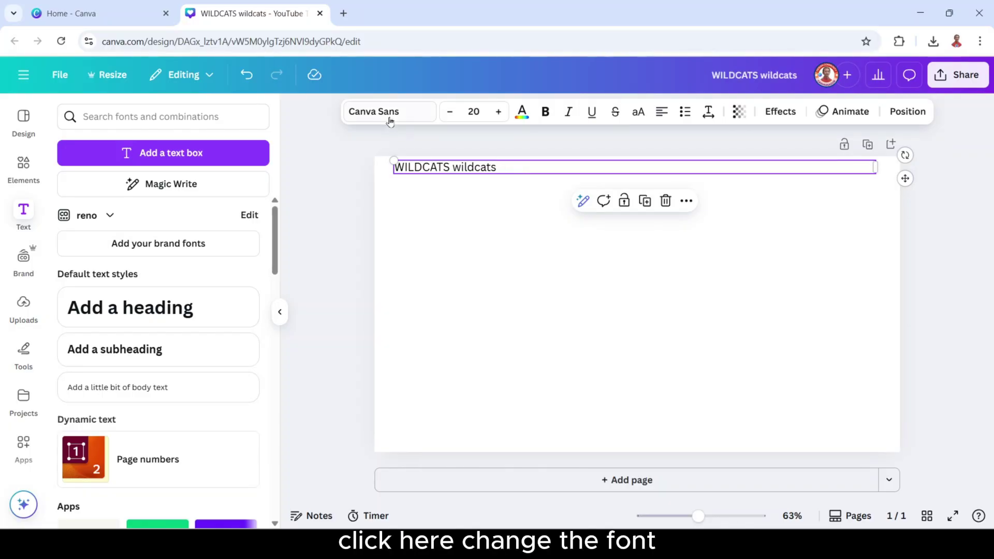
# Set the text's font to Antonio Bold
pyautogui.click(385, 115)
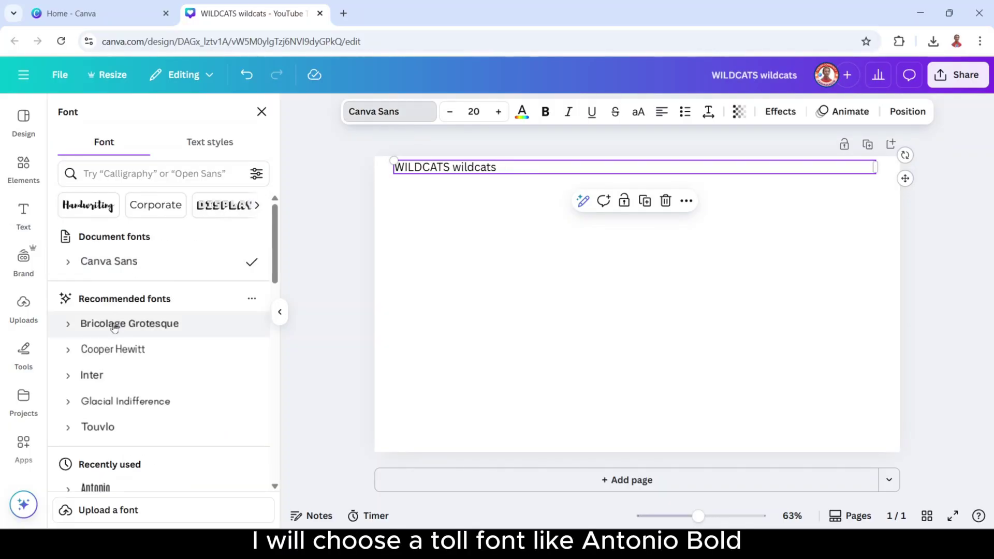
pyautogui.scroll(-1, 115, 326)
pyautogui.scroll(-2, 115, 327)
pyautogui.click(68, 360)
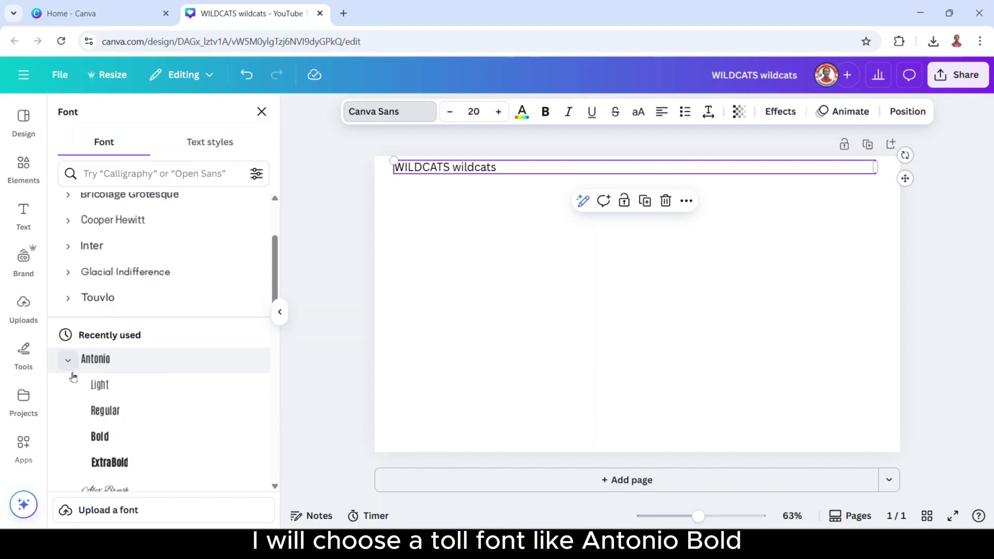
pyautogui.click(101, 438)
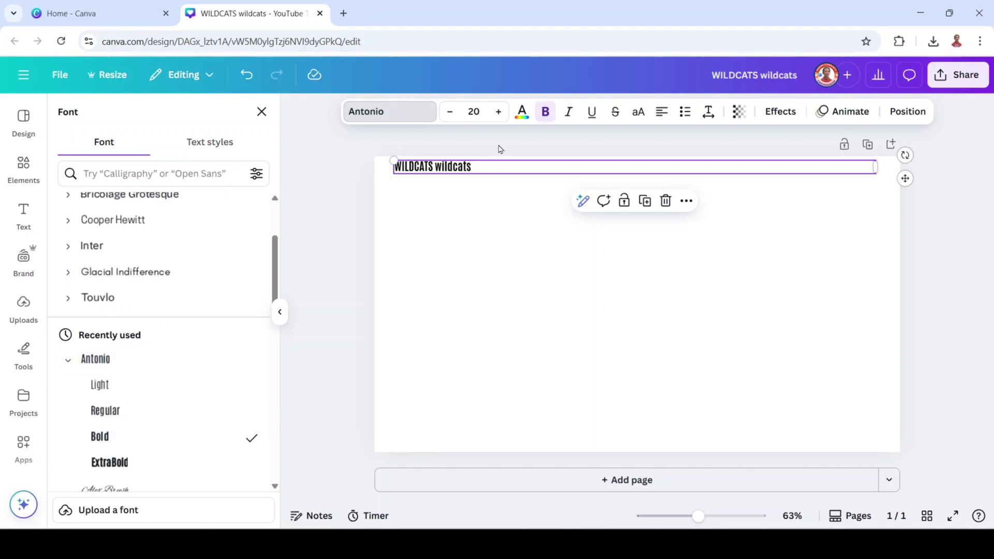
# Copy the 'WILDCATS wildcats' line and paste it repeatedly into a dense wall of text
pyautogui.moveTo(481, 167); pyautogui.dragTo(396, 175)
pyautogui.rightClick(434, 173)
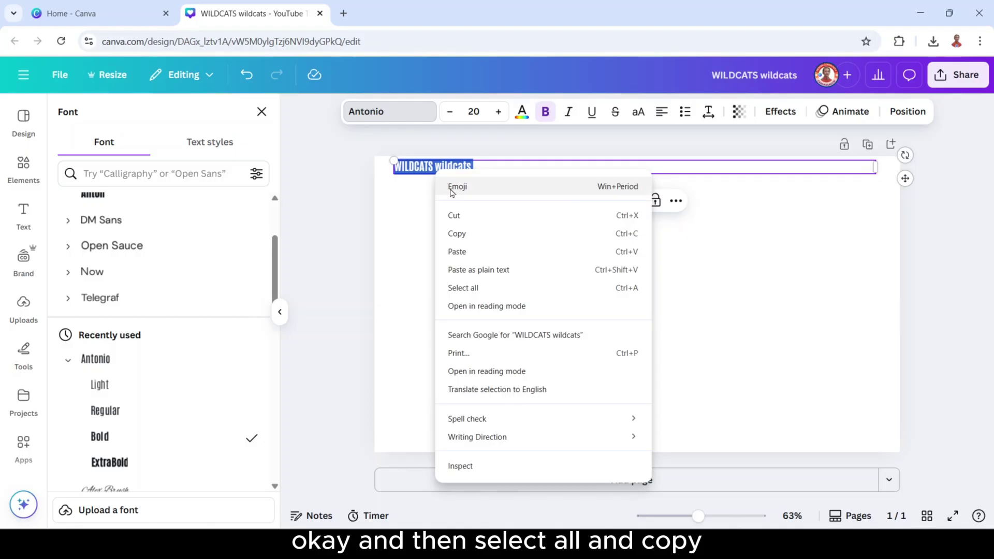
pyautogui.click(468, 232)
pyautogui.click(486, 167)
pyautogui.rightClick(487, 168)
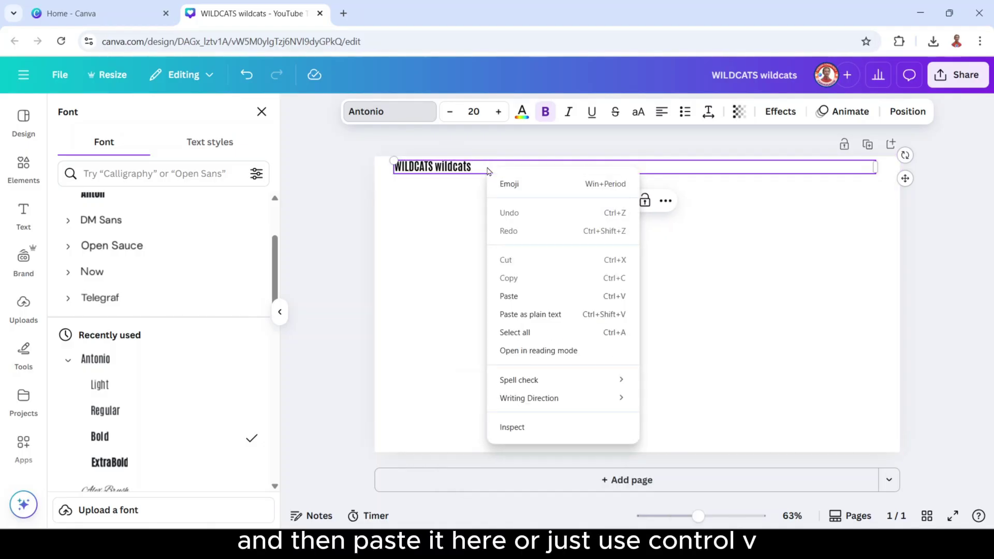
pyautogui.click(523, 297)
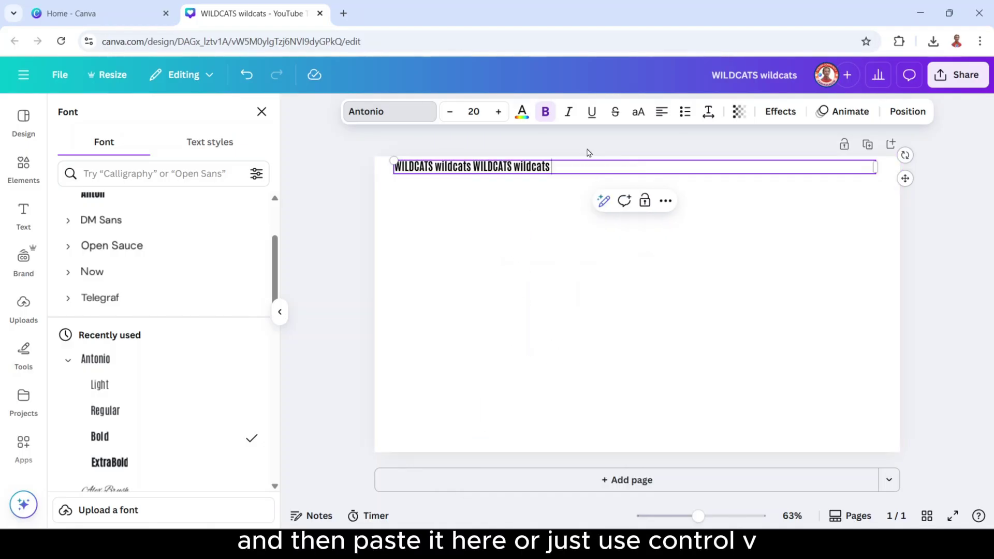
pyautogui.hotkey('ctrl', 'v')
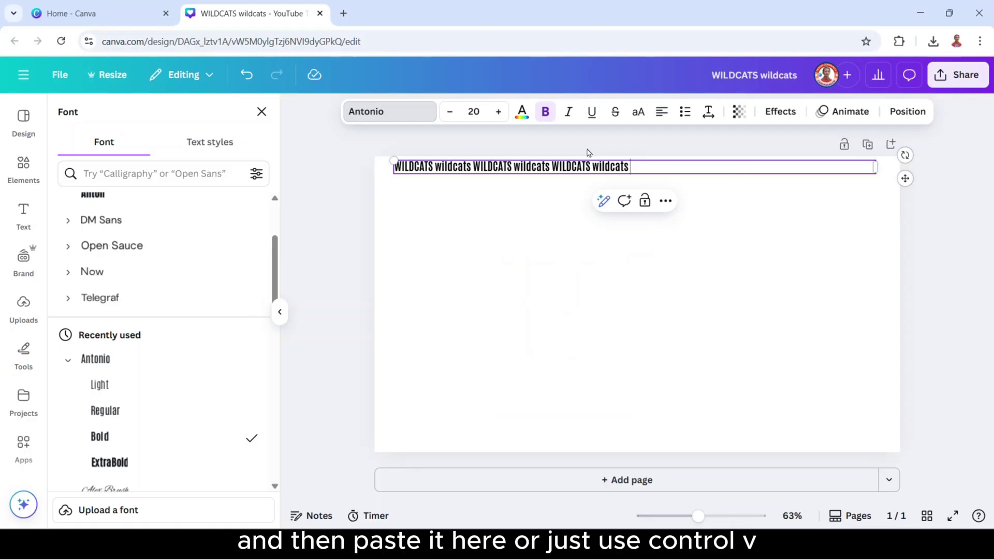
pyautogui.hotkey('ctrl', 'v')
pyautogui.hotkey('ctrl', 'v')
pyautogui.hotkey('ctrl', 'v')
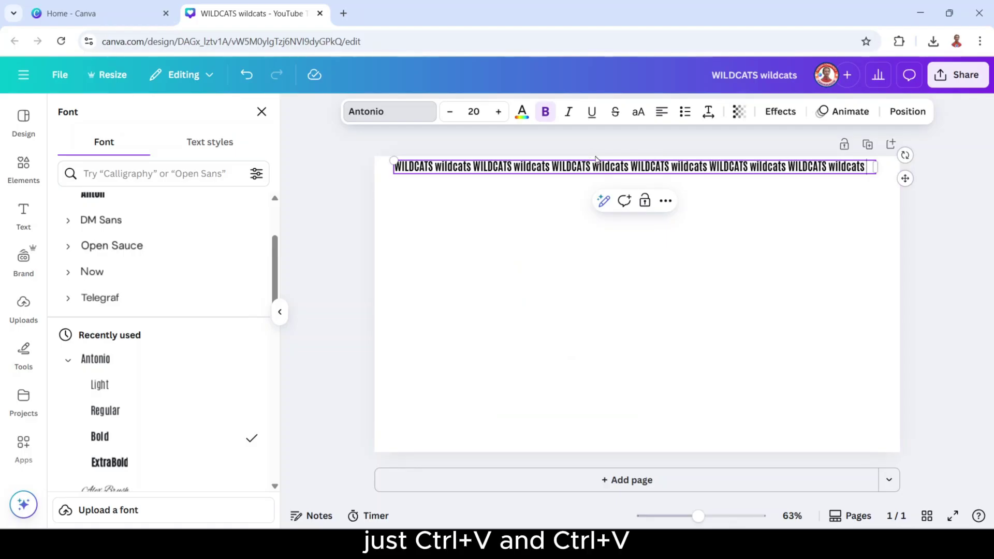
pyautogui.hotkey('ctrl', 'v')
pyautogui.hotkey('ctrl', 'v')
pyautogui.hotkey('ctrl', 'v')
pyautogui.hotkey('ctrl', 'v')
pyautogui.hotkey('ctrl', 'v')
pyautogui.hotkey('ctrl', 'v')
pyautogui.hotkey('ctrl', 'v')
pyautogui.hotkey('ctrl', 'v')
pyautogui.hotkey('ctrl', 'v')
pyautogui.hotkey('ctrl', 'v')
pyautogui.hotkey('ctrl', 'v')
pyautogui.hotkey('ctrl', 'v')
pyautogui.hotkey('ctrl', 'v')
pyautogui.hotkey('ctrl', 'v')
pyautogui.hotkey('ctrl', 'v')
pyautogui.hotkey('ctrl', 'v')
pyautogui.hotkey('ctrl', 'v')
pyautogui.hotkey('ctrl', 'v')
pyautogui.hotkey('ctrl', 'v')
pyautogui.hotkey('ctrl', 'v')
pyautogui.hotkey('ctrl', 'v')
pyautogui.hotkey('ctrl', 'v')
pyautogui.hotkey('ctrl', 'v')
pyautogui.hotkey('ctrl', 'v')
pyautogui.hotkey('ctrl', 'v')
pyautogui.hotkey('ctrl', 'v')
pyautogui.hotkey('ctrl', 'v')
pyautogui.hotkey('ctrl', 'v')
pyautogui.hotkey('ctrl', 'v')
pyautogui.hotkey('ctrl', 'v')
pyautogui.hotkey('ctrl', 'v')
pyautogui.hotkey('ctrl', 'v')
pyautogui.hotkey('ctrl', 'v')
pyautogui.hotkey('ctrl', 'v')
pyautogui.hotkey('ctrl', 'v')
pyautogui.hotkey('ctrl', 'v')
pyautogui.hotkey('ctrl', 'v')
pyautogui.hotkey('ctrl', 'v')
pyautogui.hotkey('ctrl', 'v')
pyautogui.hotkey('ctrl', 'v')
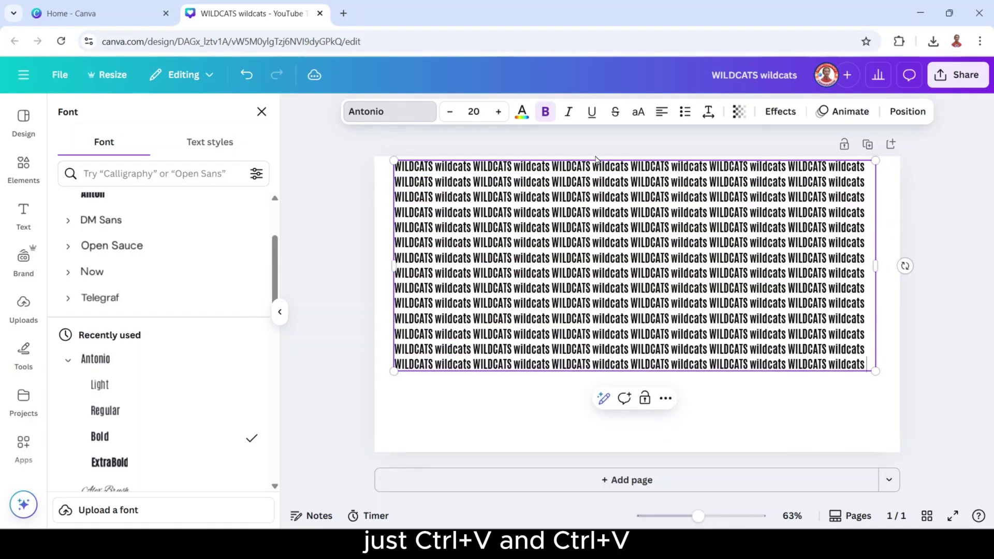
pyautogui.click(888, 347)
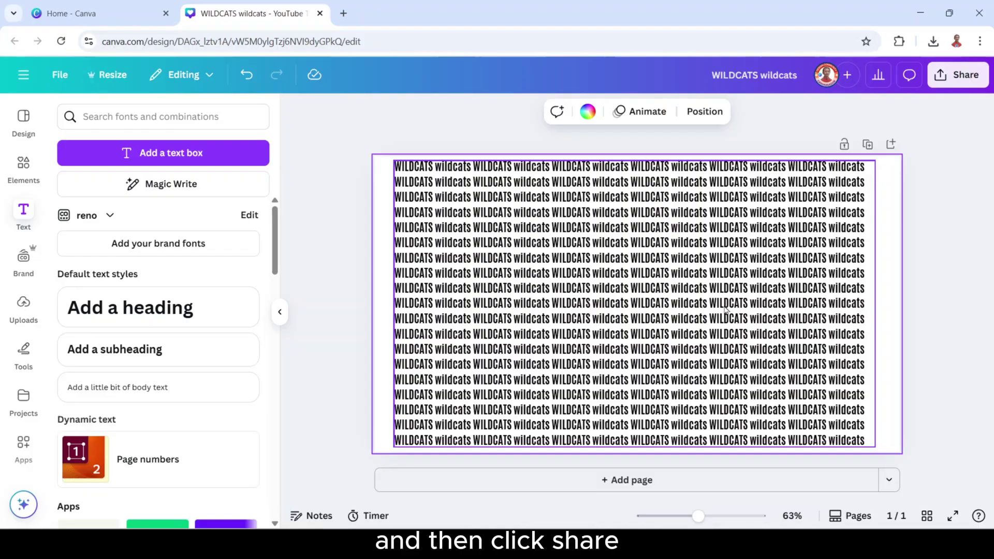
# Download the text wall as a transparent PNG, then delete the text box
pyautogui.click(958, 76)
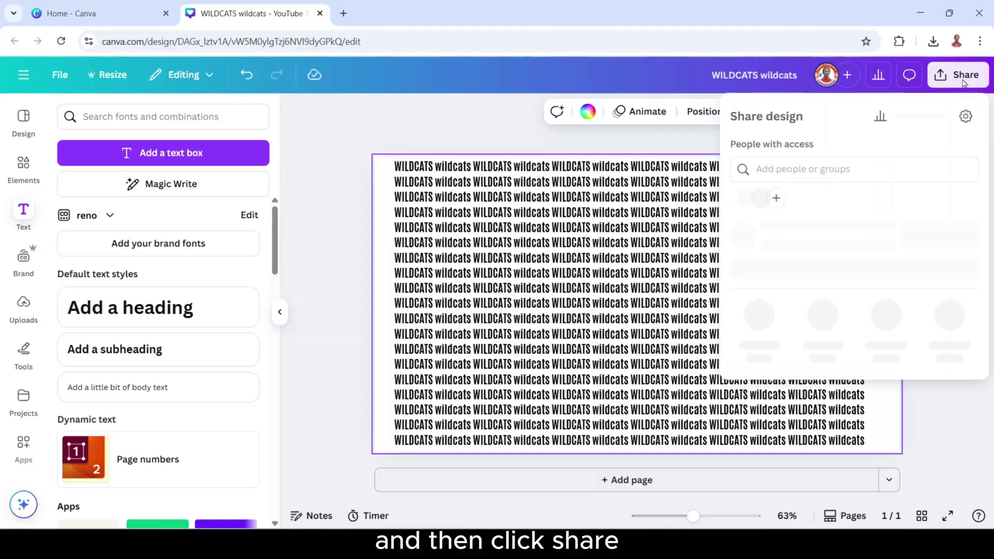
pyautogui.click(759, 344)
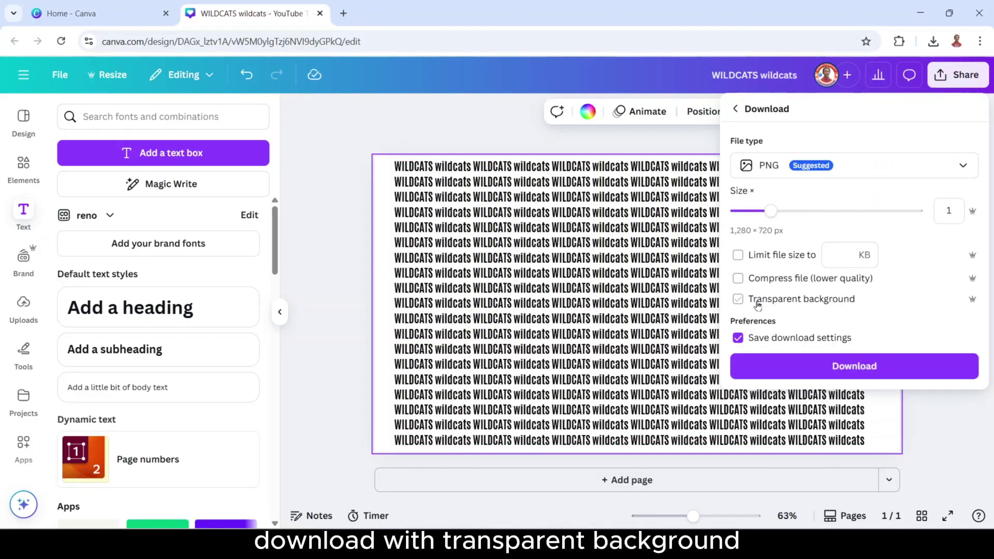
pyautogui.click(845, 366)
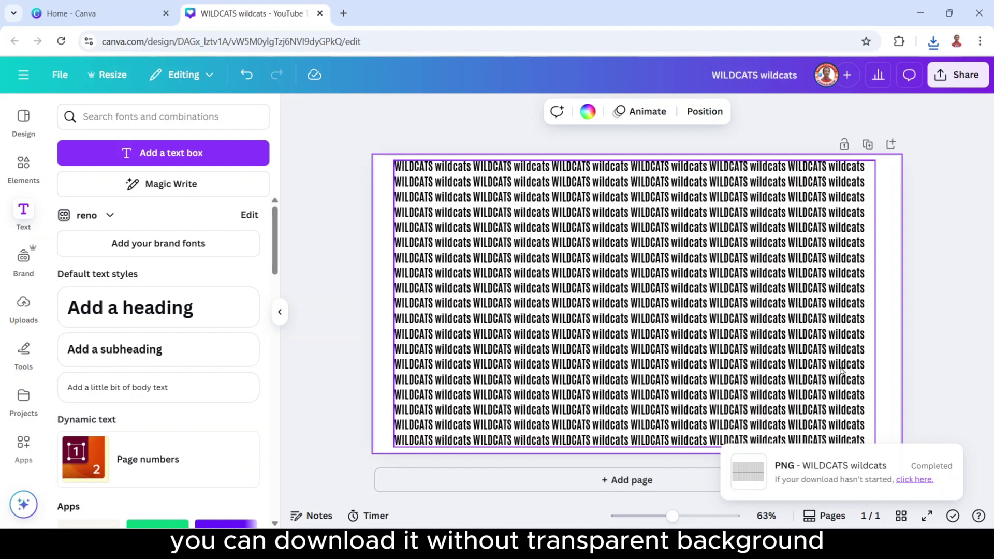
pyautogui.moveTo(942, 207); pyautogui.dragTo(648, 348)
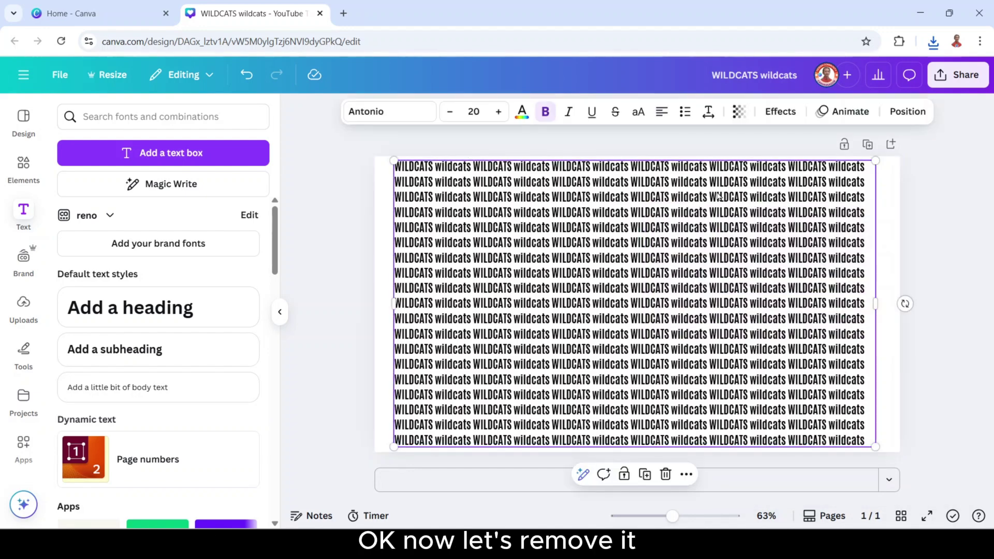
pyautogui.click(666, 474)
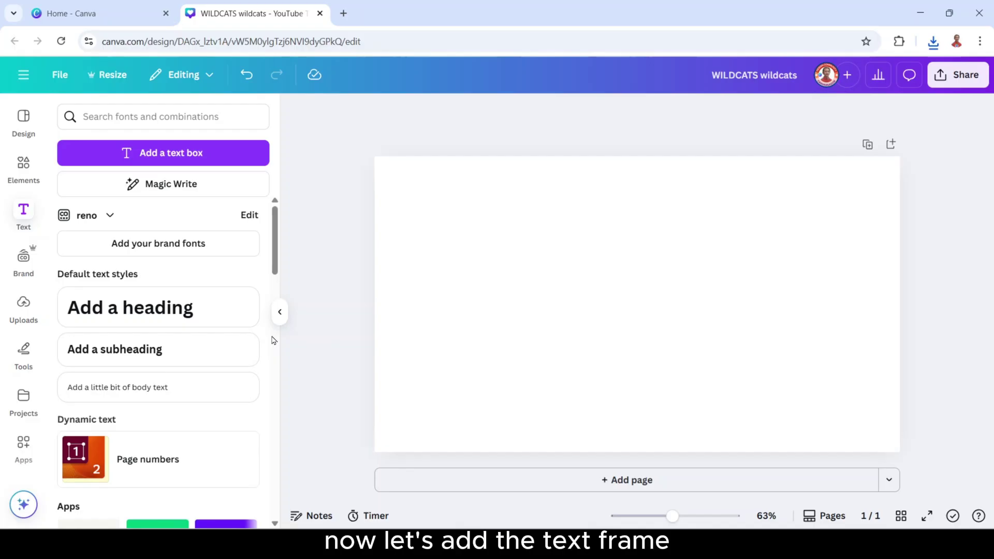
# Search the frames for 'letter w' and add a W letter frame
pyautogui.click(24, 165)
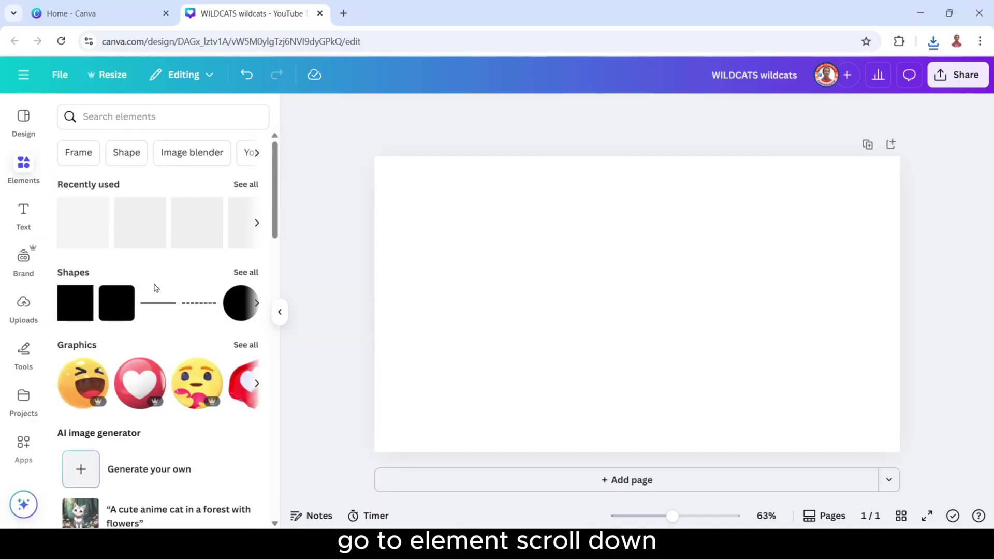
pyautogui.scroll(-15, 155, 276)
pyautogui.scroll(-7, 155, 296)
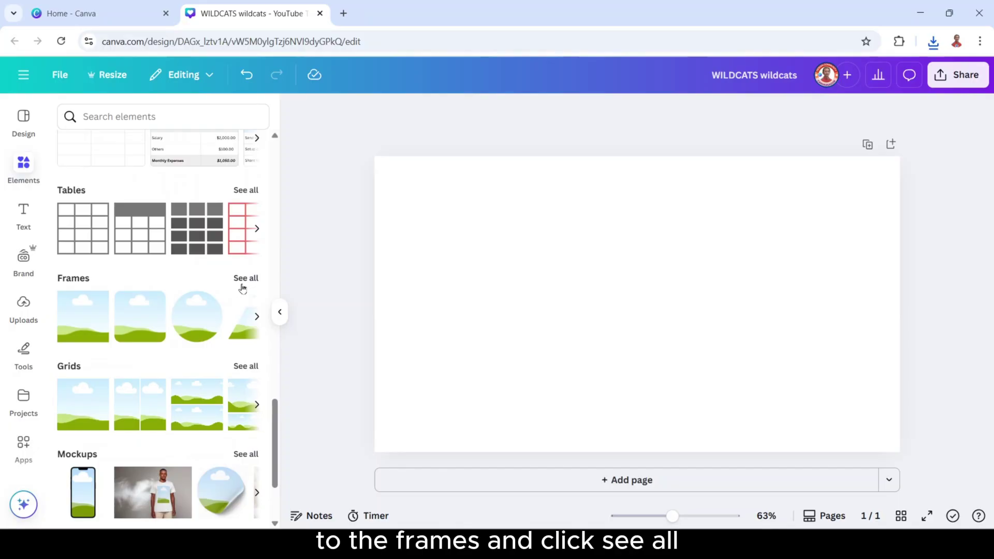
pyautogui.click(246, 279)
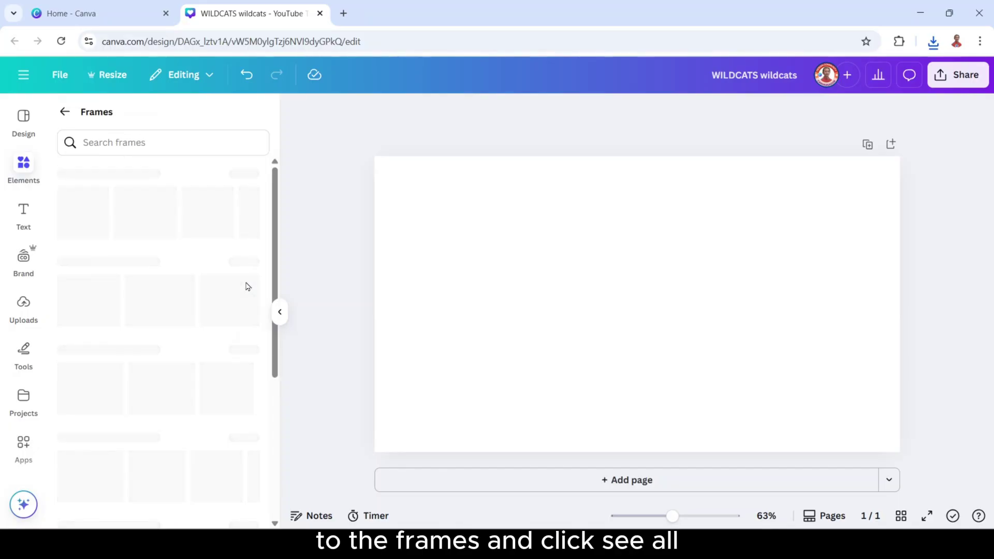
pyautogui.click(105, 143)
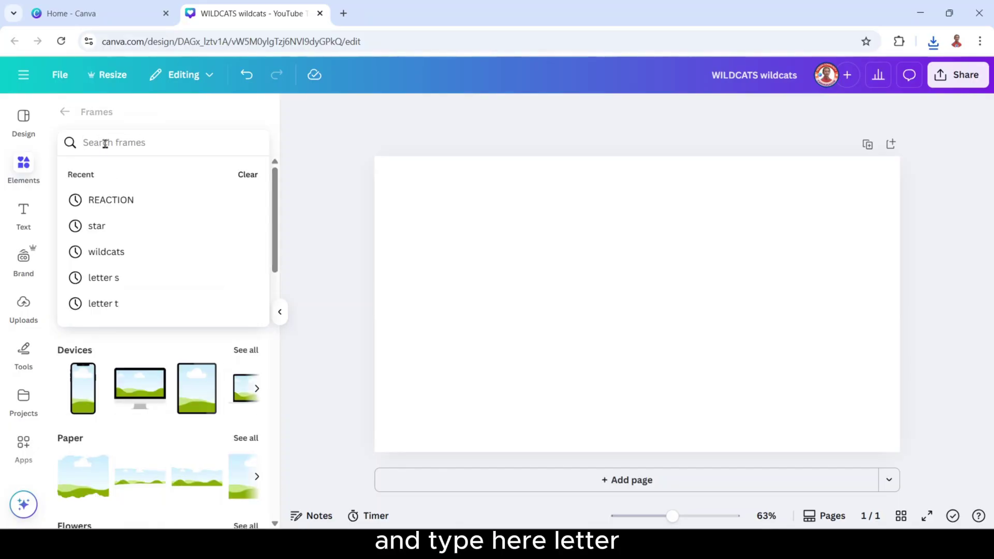
pyautogui.write('le')
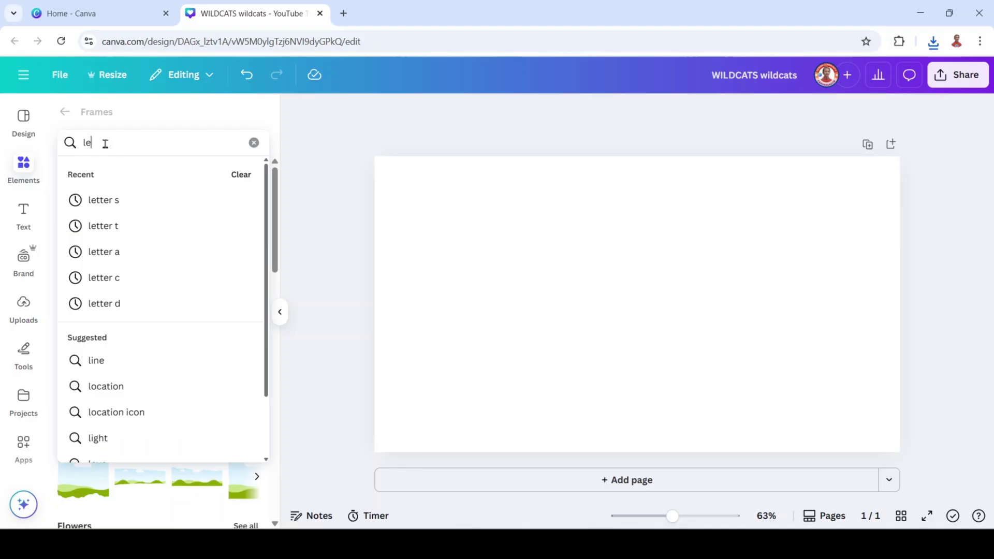
pyautogui.write('tter w')
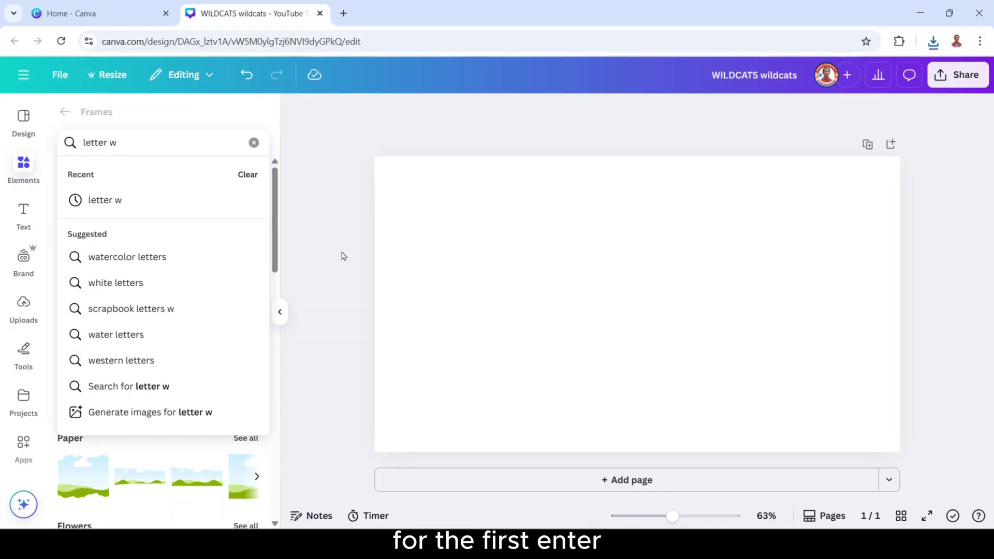
pyautogui.press('Return')
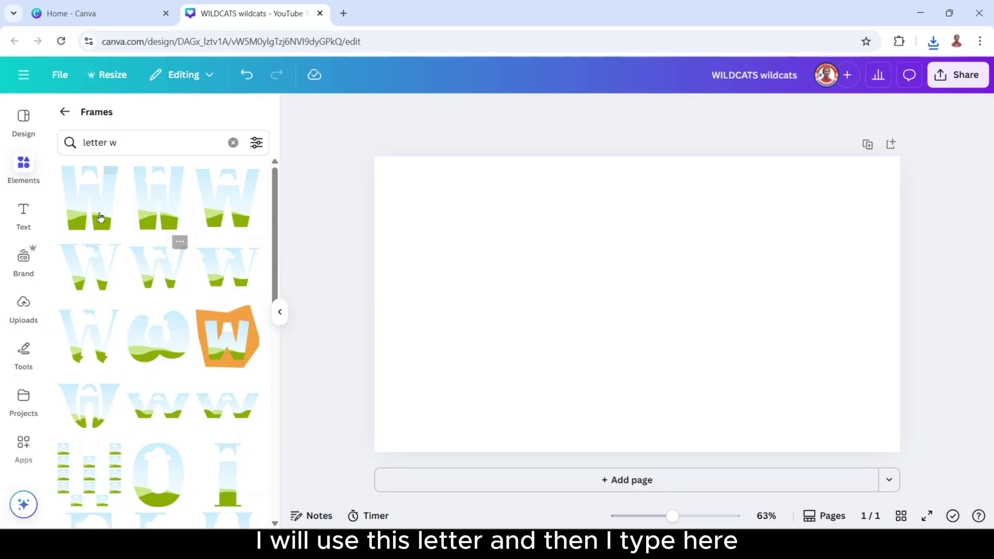
pyautogui.click(90, 208)
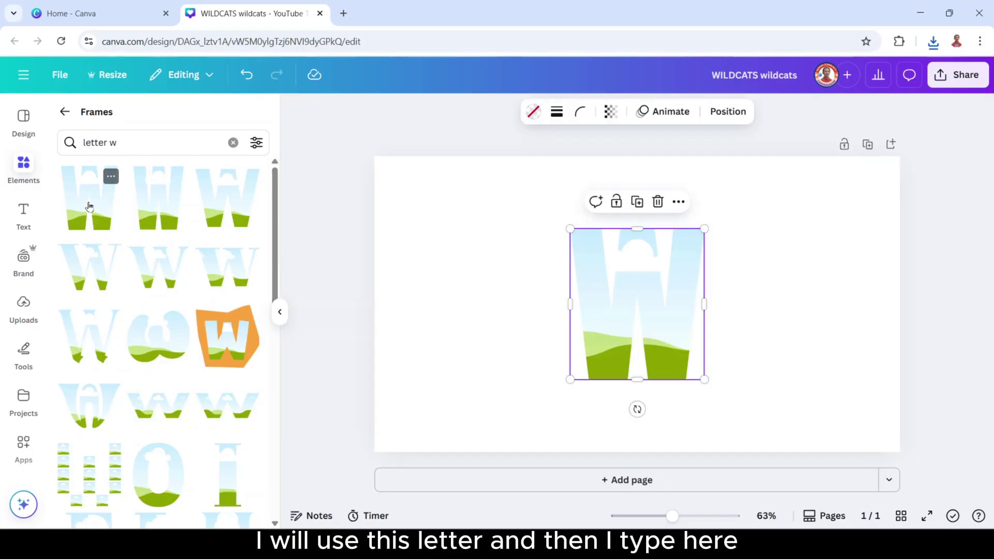
# Search frames for 'i' and add an I letter frame
pyautogui.click(115, 144)
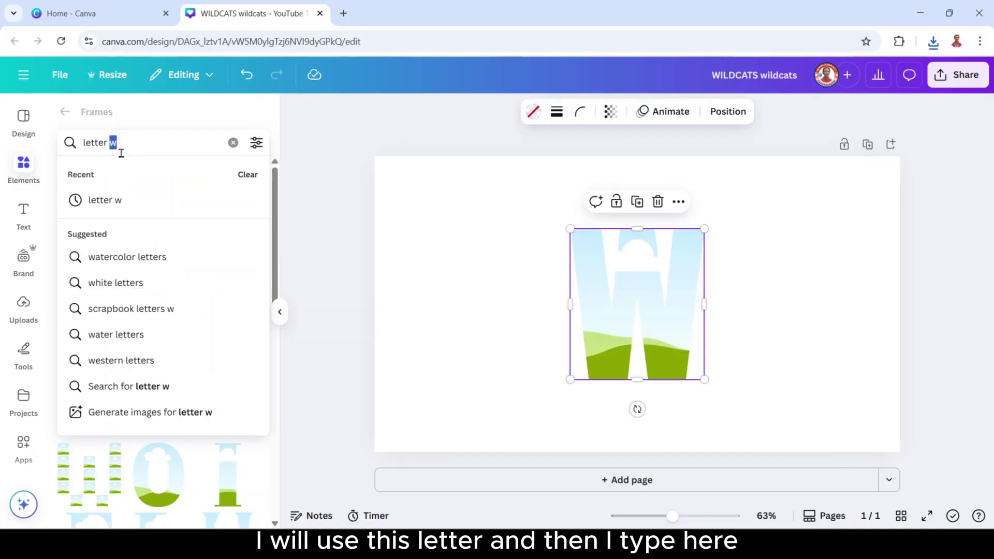
pyautogui.write('i')
pyautogui.press('Return')
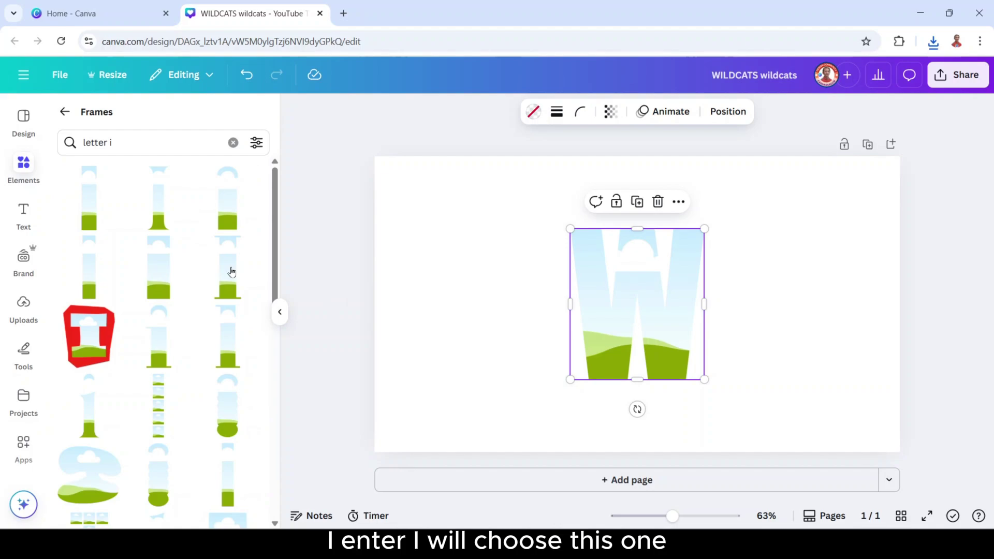
pyautogui.click(89, 209)
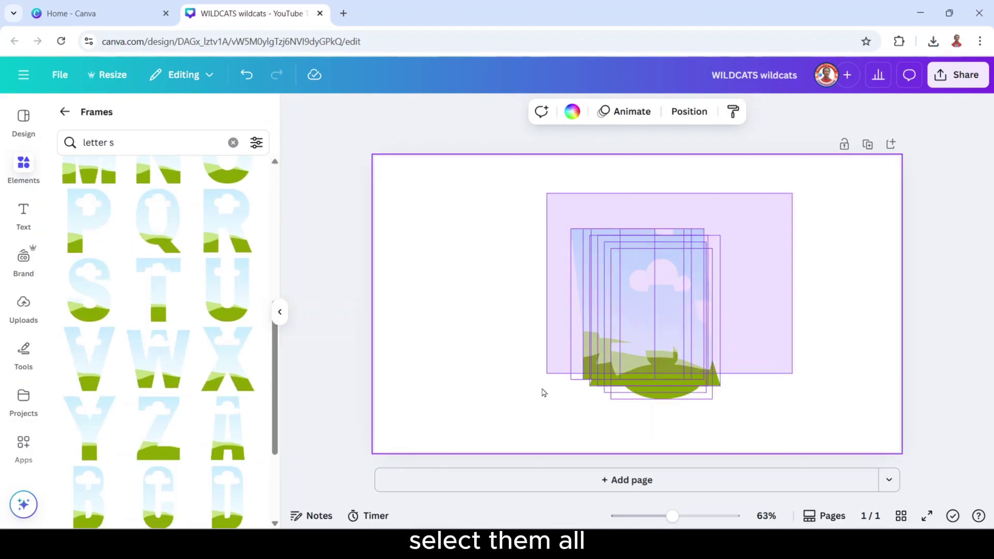
# Shrink the letter frames and arrange them in order to spell WILDCATS
pyautogui.moveTo(544, 393); pyautogui.dragTo(545, 394)
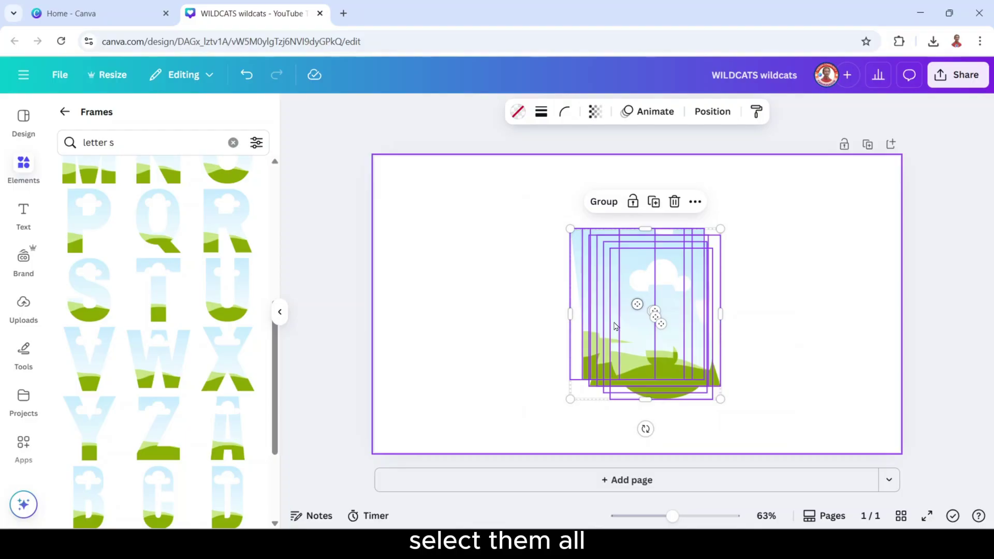
pyautogui.moveTo(721, 228); pyautogui.dragTo(871, 284)
pyautogui.click(452, 363)
pyautogui.moveTo(425, 363); pyautogui.dragTo(819, 279)
pyautogui.moveTo(421, 358); pyautogui.dragTo(719, 280)
pyautogui.moveTo(420, 357); pyautogui.dragTo(602, 280)
pyautogui.moveTo(421, 358); pyautogui.dragTo(564, 280)
pyautogui.moveTo(421, 357); pyautogui.dragTo(410, 288)
# Enlarge the whole WILDCATS row to span the page and center it
pyautogui.hotkey('ctrl', 'a')
pyautogui.moveTo(814, 321); pyautogui.dragTo(877, 375)
pyautogui.moveTo(733, 311); pyautogui.dragTo(731, 321)
pyautogui.click(782, 416)
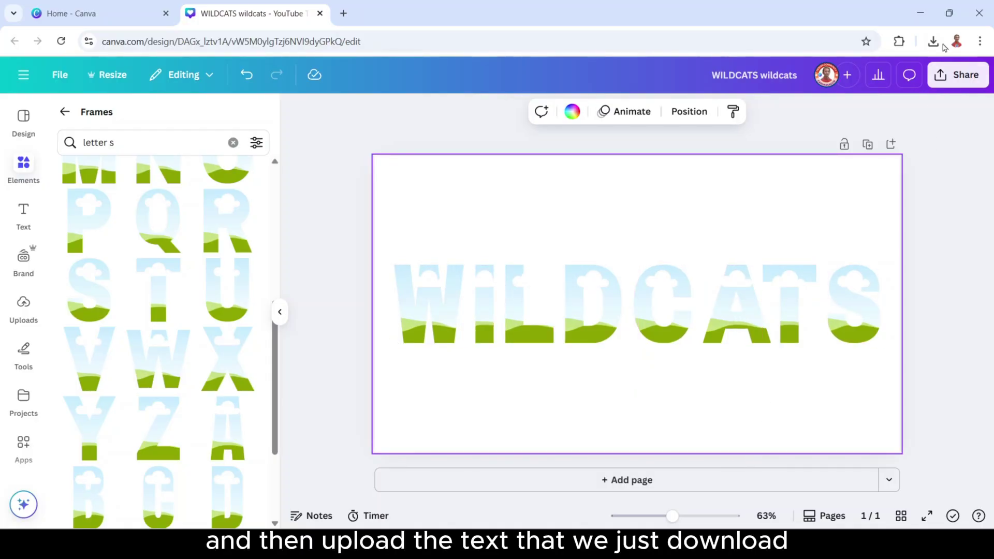
# Bring the downloaded text PNG onto the page and fill the W and I frames
pyautogui.click(934, 42)
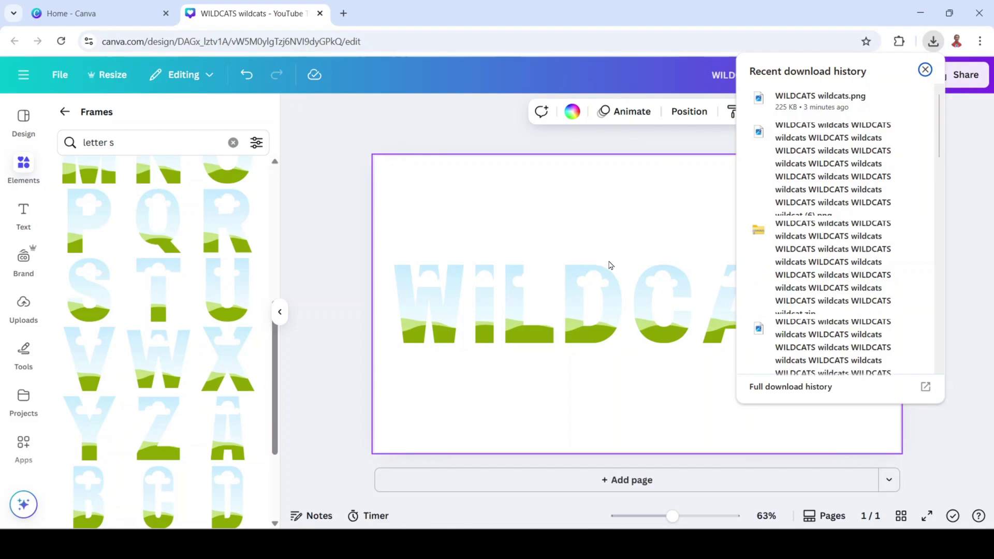
pyautogui.moveTo(608, 265); pyautogui.dragTo(429, 303)
pyautogui.click(598, 333)
pyautogui.click(619, 395)
pyautogui.click(598, 334)
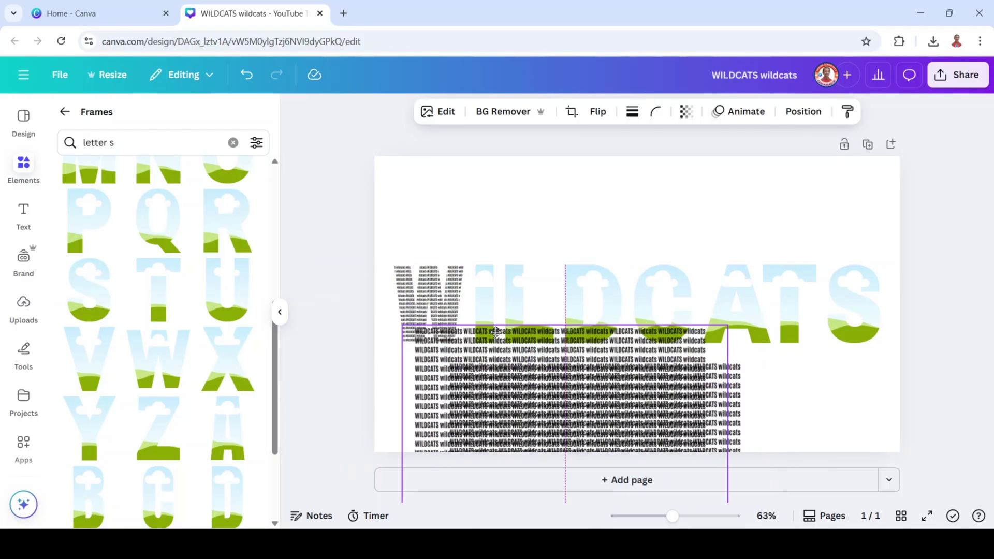
pyautogui.moveTo(601, 378); pyautogui.dragTo(484, 306)
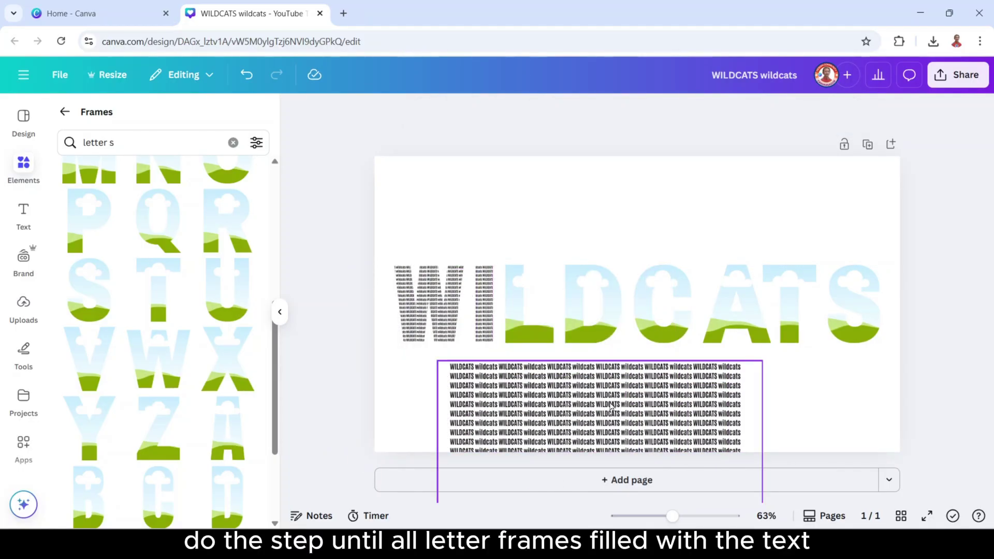
# Duplicate the text image into the L, D, C, A, T and S frames
pyautogui.click(612, 407)
pyautogui.click(606, 340)
pyautogui.moveTo(619, 399); pyautogui.dragTo(595, 306)
pyautogui.click(607, 341)
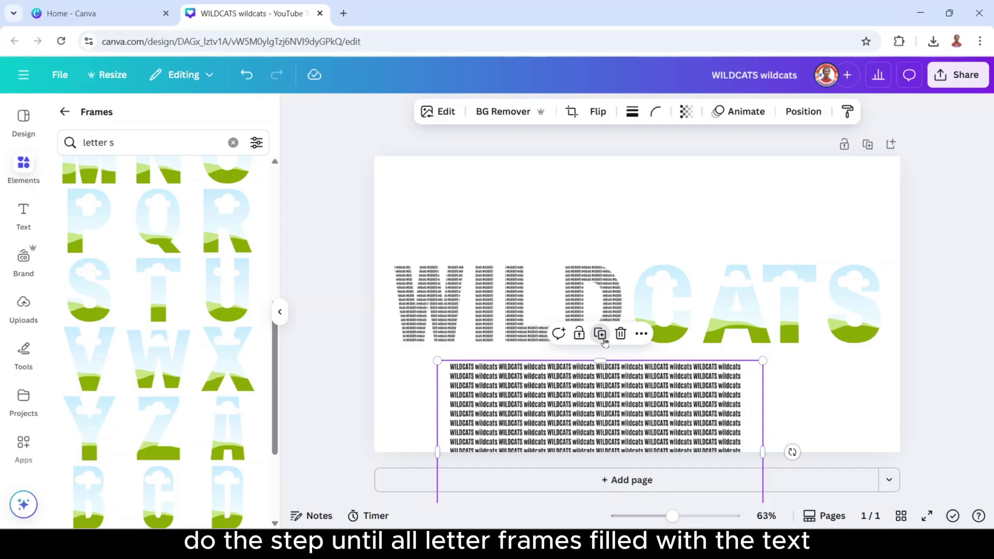
pyautogui.moveTo(619, 399); pyautogui.dragTo(663, 306)
pyautogui.click(607, 340)
pyautogui.moveTo(657, 392); pyautogui.dragTo(735, 306)
pyautogui.click(606, 340)
pyautogui.click(606, 340)
pyautogui.moveTo(618, 398); pyautogui.dragTo(854, 306)
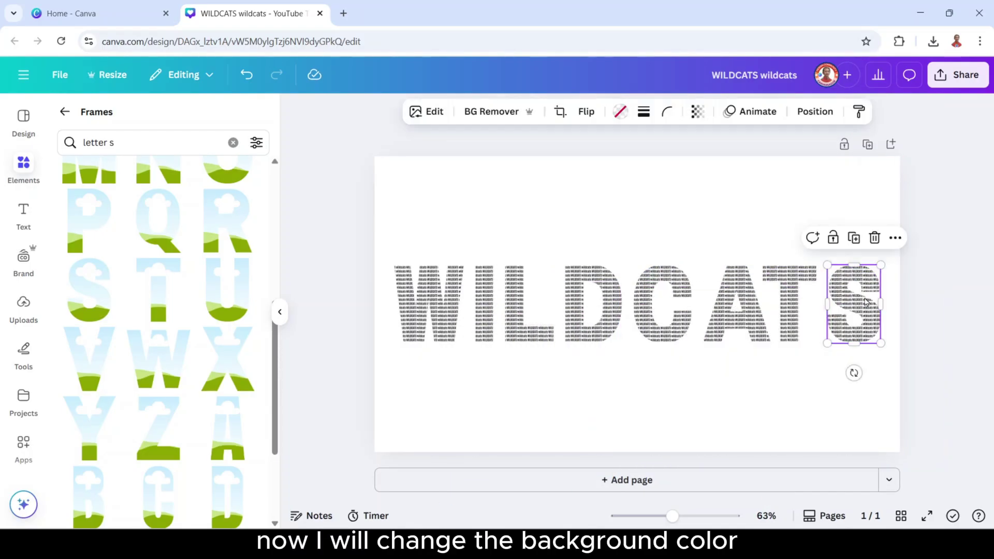
# Set the page background to a custom navy colour, #040E47
pyautogui.click(507, 196)
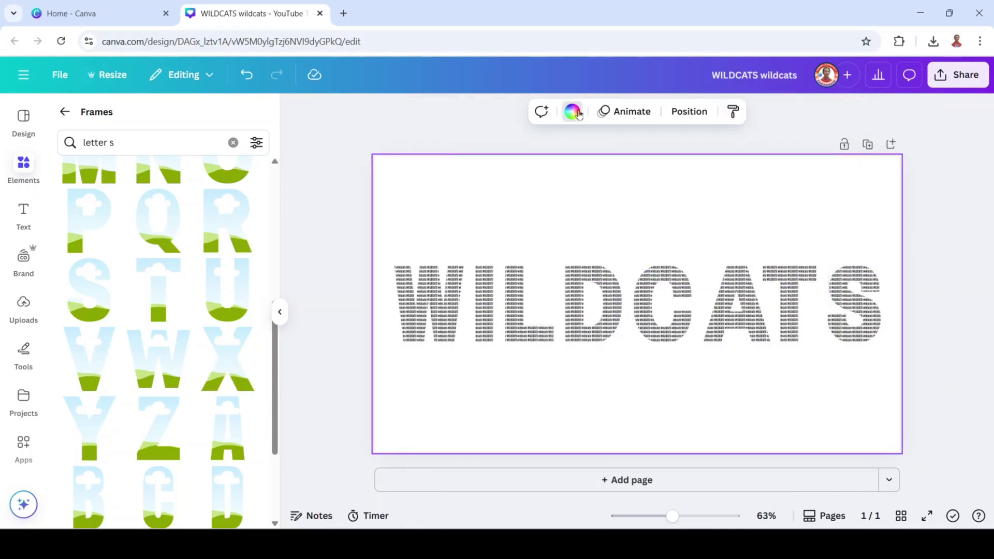
pyautogui.click(574, 111)
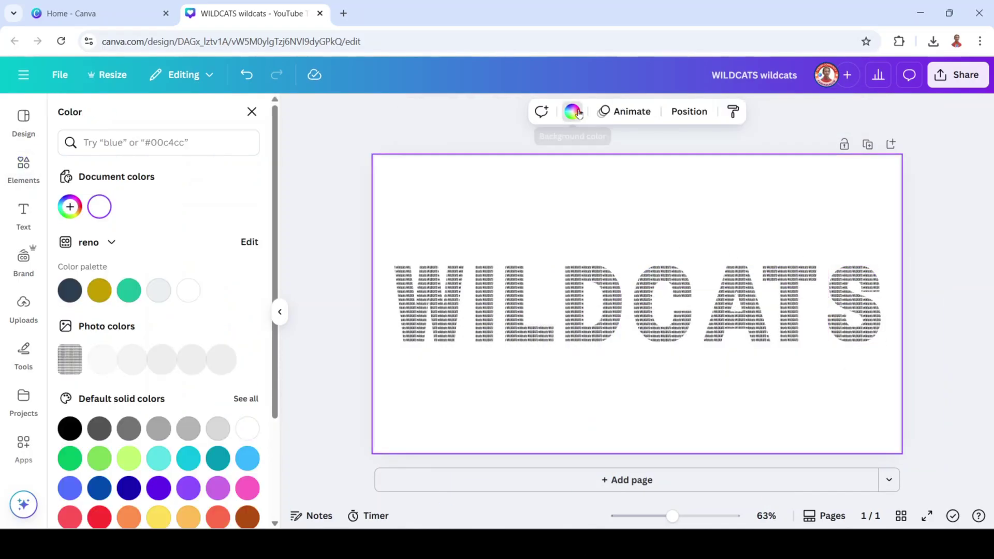
pyautogui.click(71, 208)
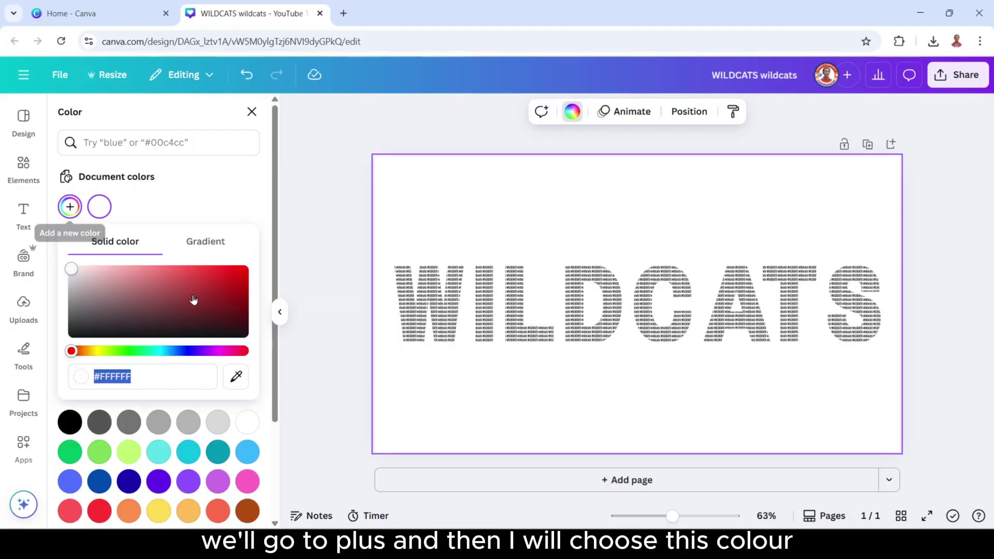
pyautogui.click(183, 352)
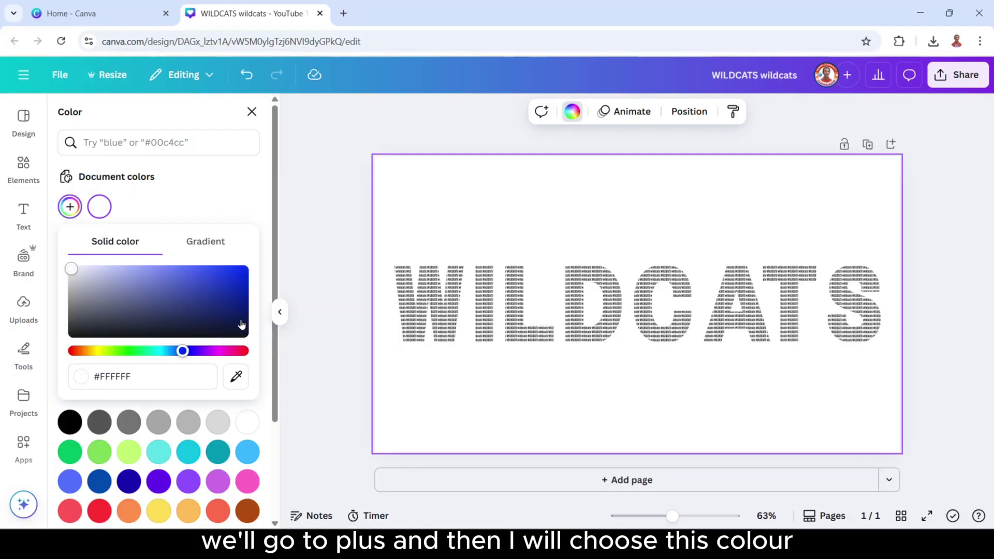
pyautogui.click(237, 317)
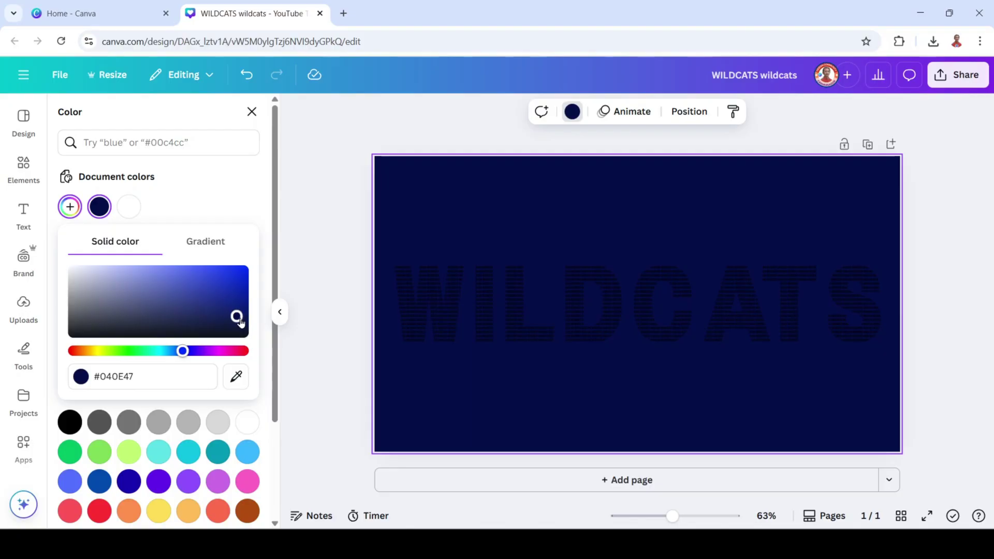
pyautogui.click(500, 369)
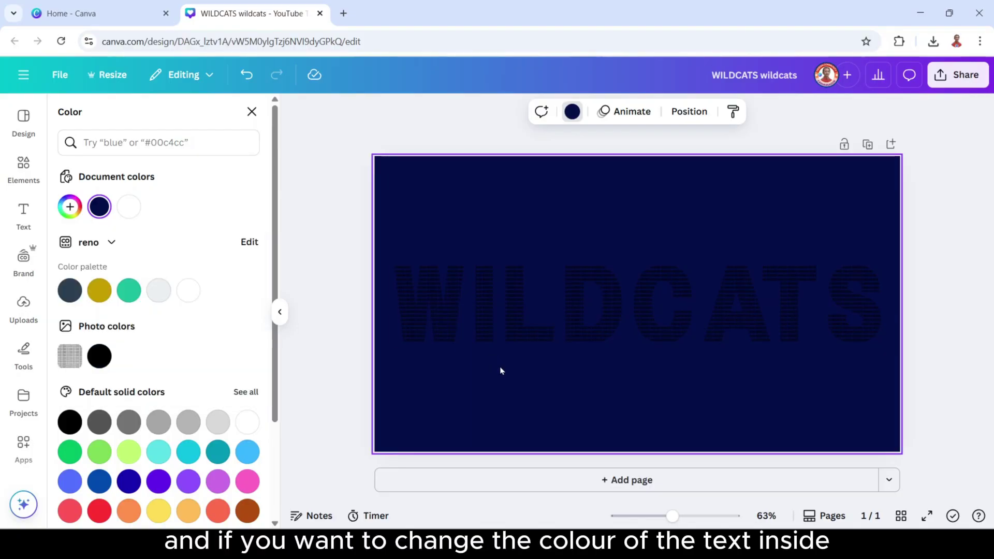
# Give the W's text fill a custom duotone with yellow #E9CC08 shadows
pyautogui.click(431, 306)
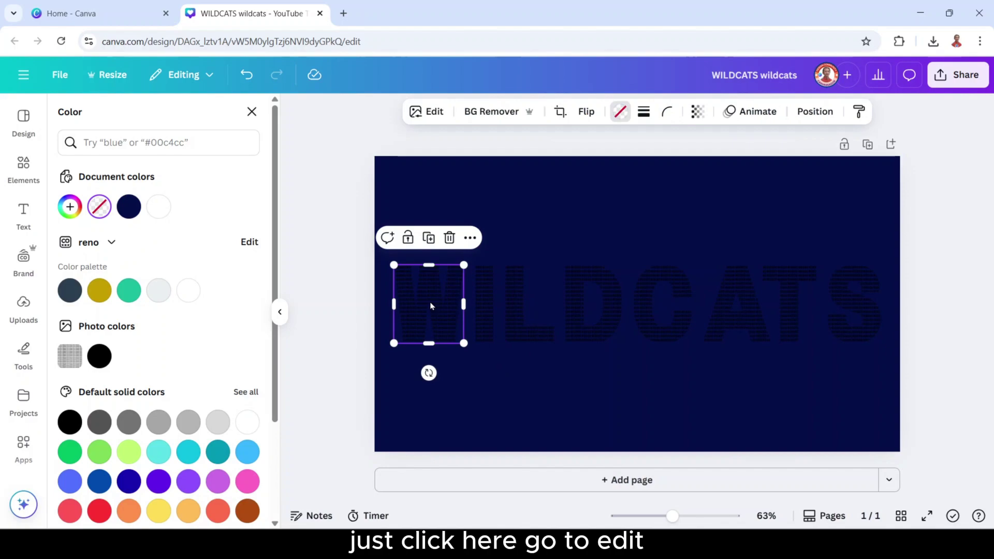
pyautogui.click(430, 111)
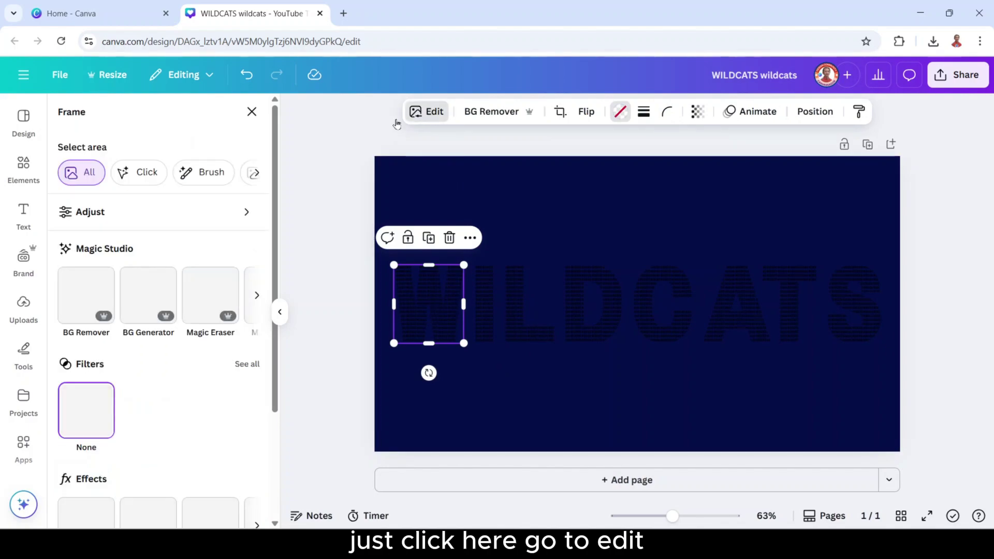
pyautogui.scroll(-3, 138, 398)
pyautogui.click(150, 399)
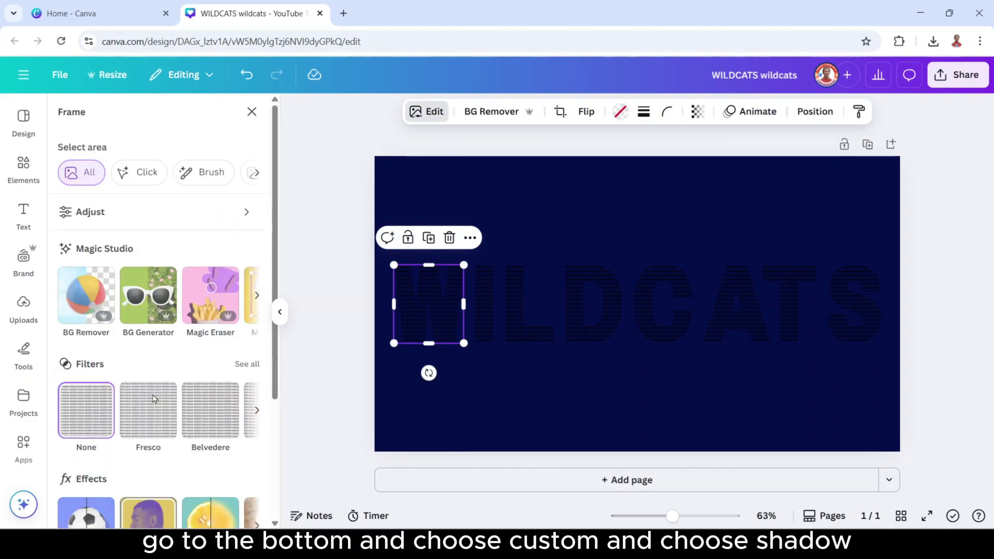
pyautogui.click(89, 260)
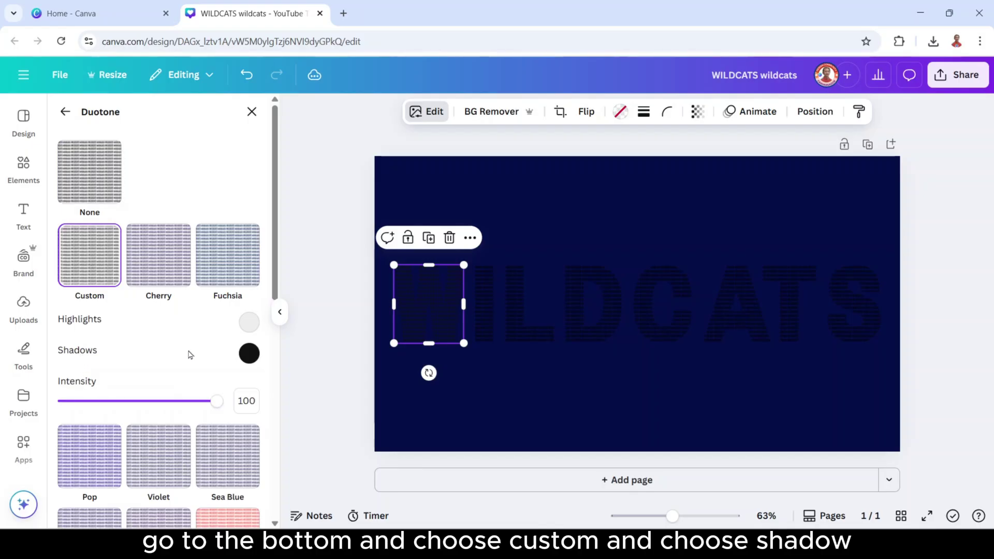
pyautogui.click(249, 354)
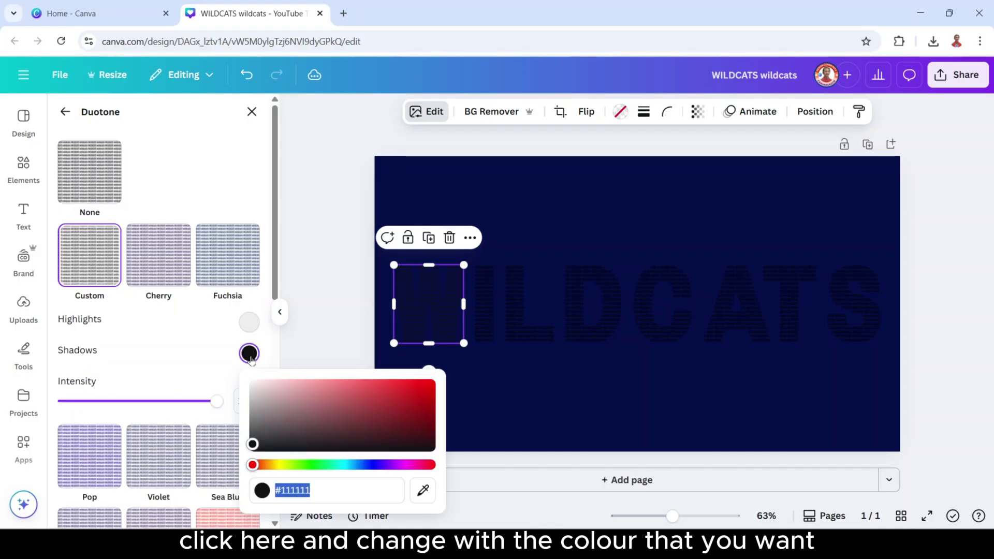
pyautogui.click(278, 466)
pyautogui.click(424, 391)
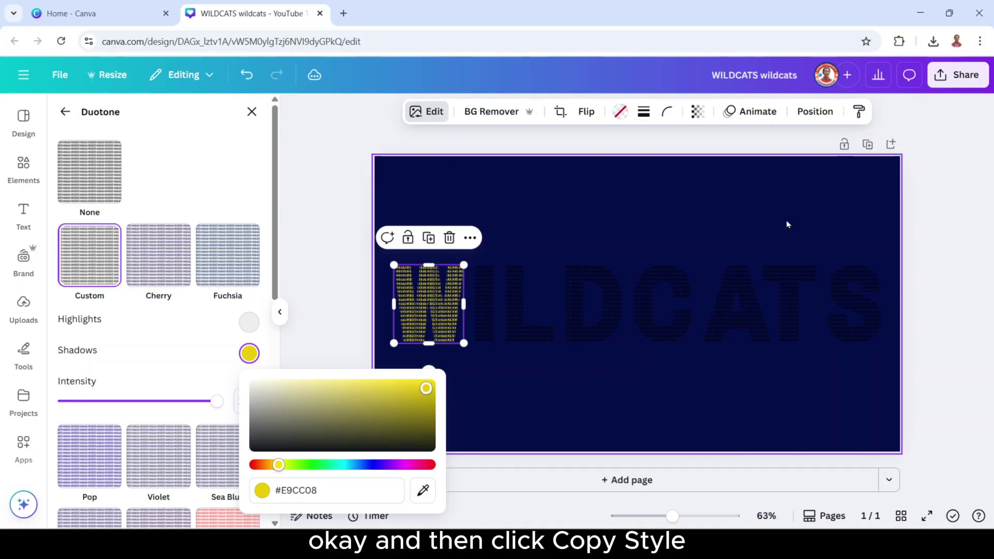
# Copy the W's gold style onto the I, L, D, C, A, T and S frames
pyautogui.click(861, 113)
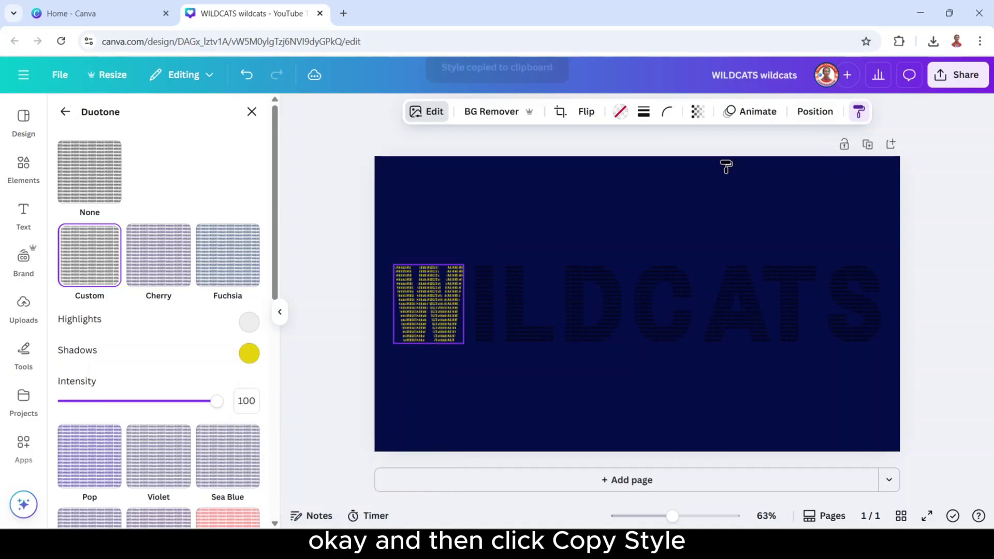
pyautogui.click(484, 294)
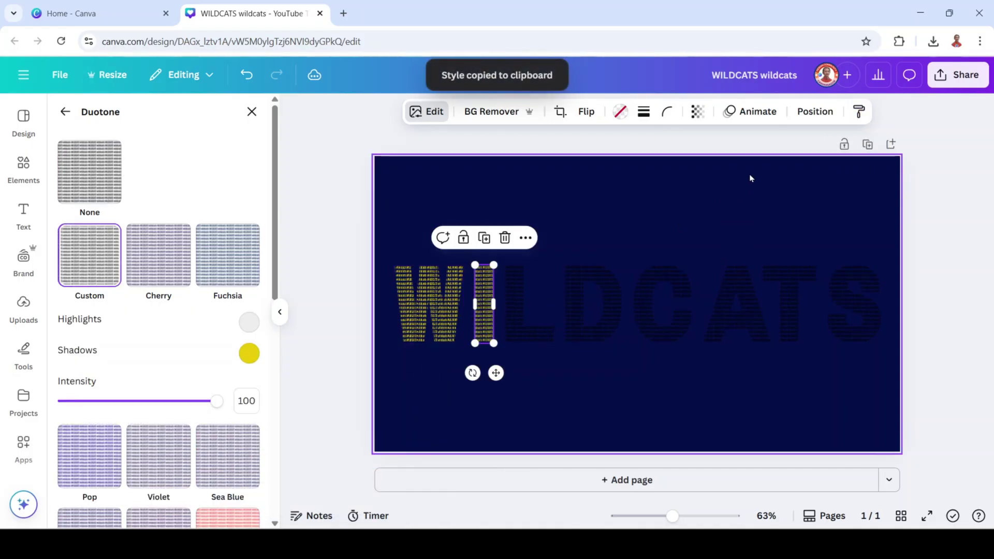
pyautogui.click(858, 111)
pyautogui.click(515, 305)
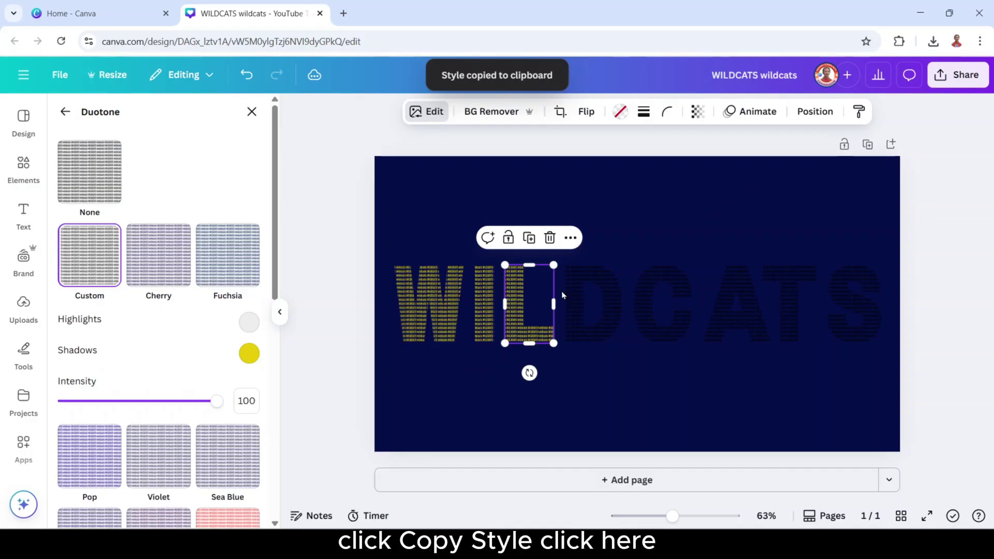
pyautogui.click(859, 112)
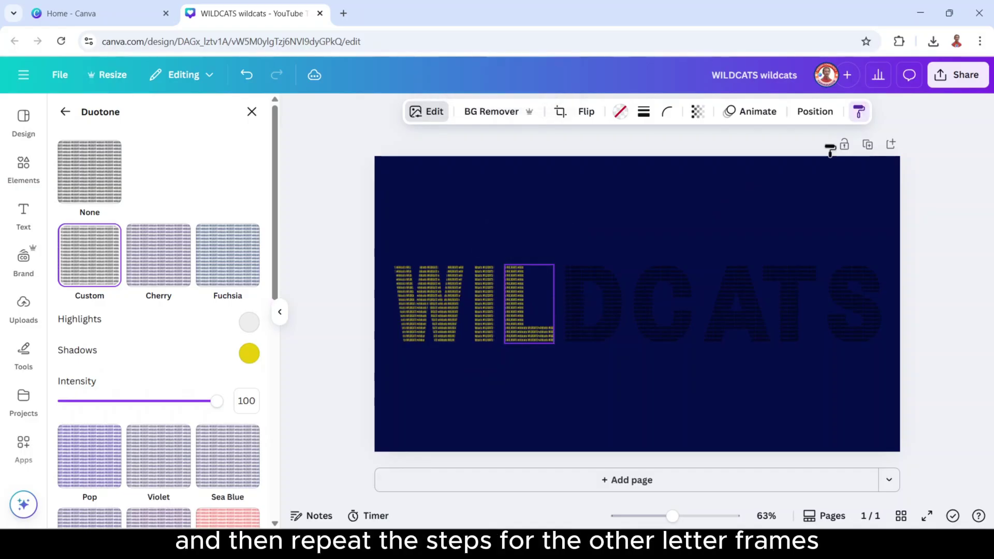
pyautogui.click(576, 299)
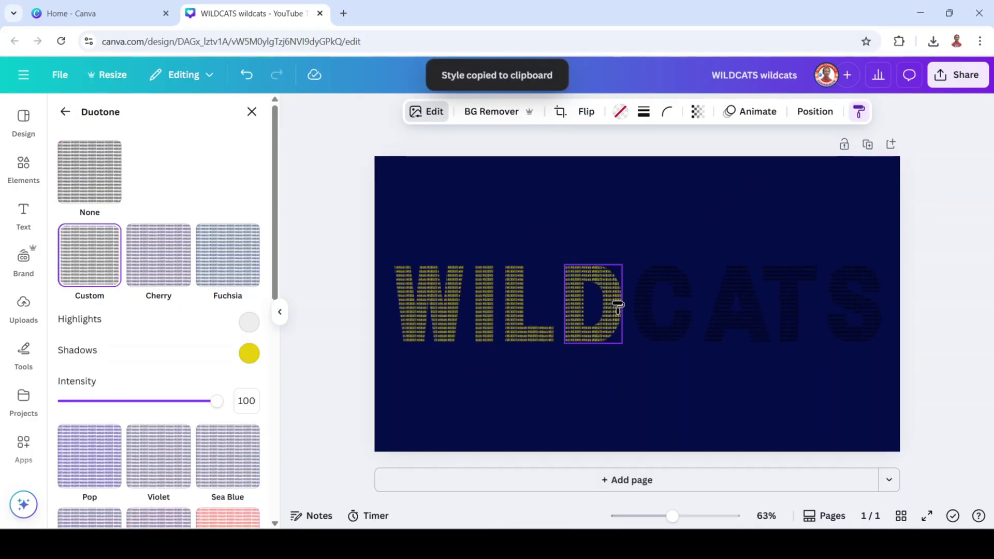
pyautogui.click(663, 305)
pyautogui.click(735, 305)
pyautogui.click(792, 305)
pyautogui.click(870, 293)
pyautogui.click(537, 443)
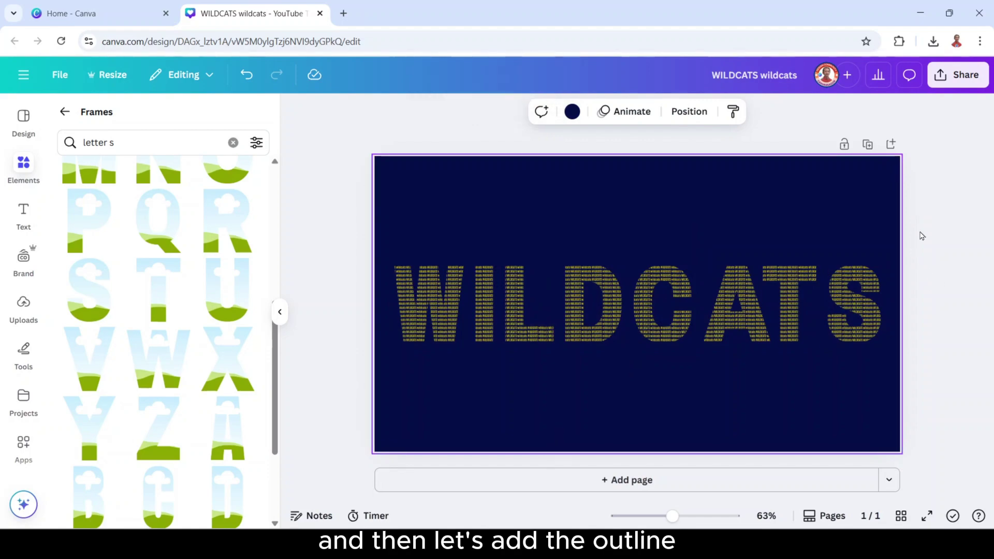
# Outline all letter frames with a solid white stroke of weight 5
pyautogui.moveTo(921, 224)
pyautogui.mouseDown()
pyautogui.moveTo(460, 338)
pyautogui.moveTo(350, 416)
pyautogui.mouseUp()
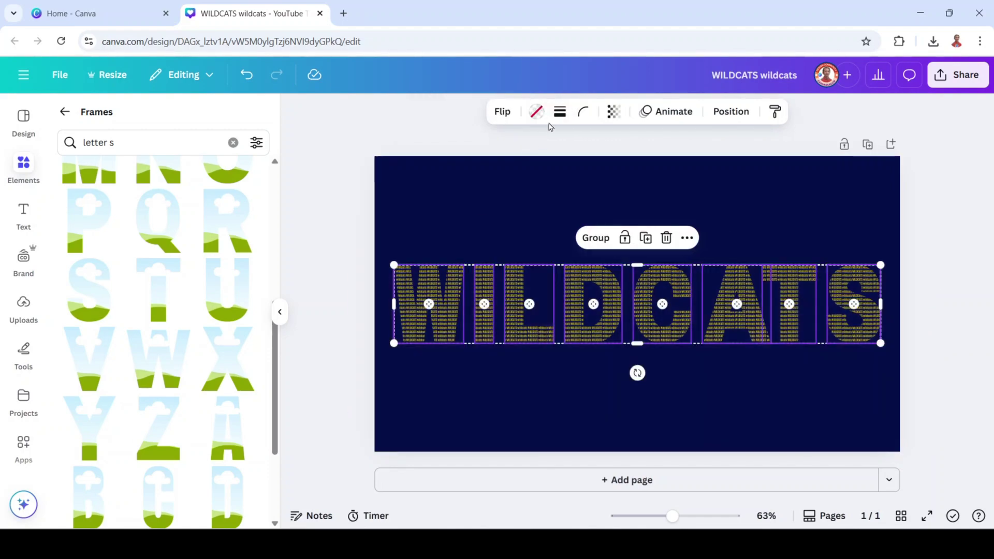
pyautogui.click(560, 112)
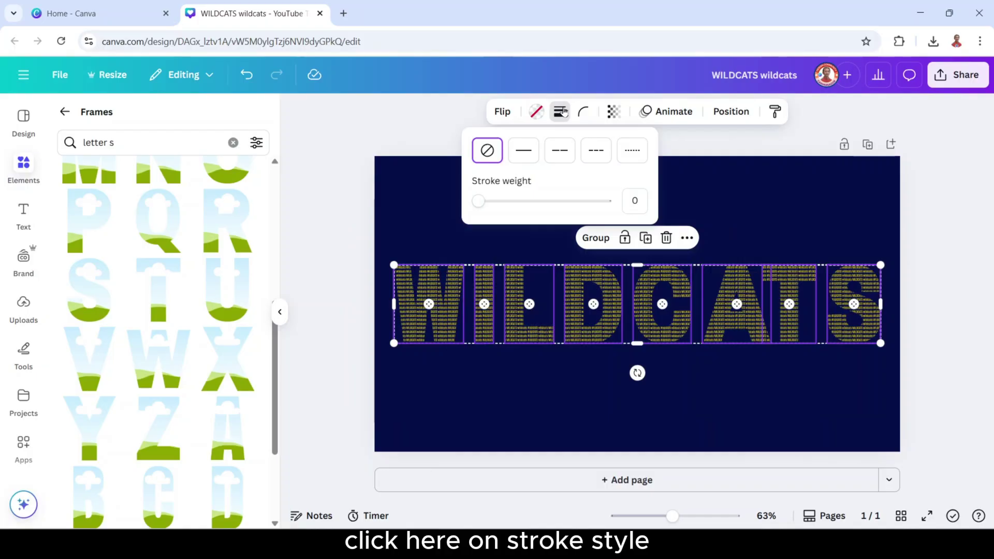
pyautogui.click(528, 151)
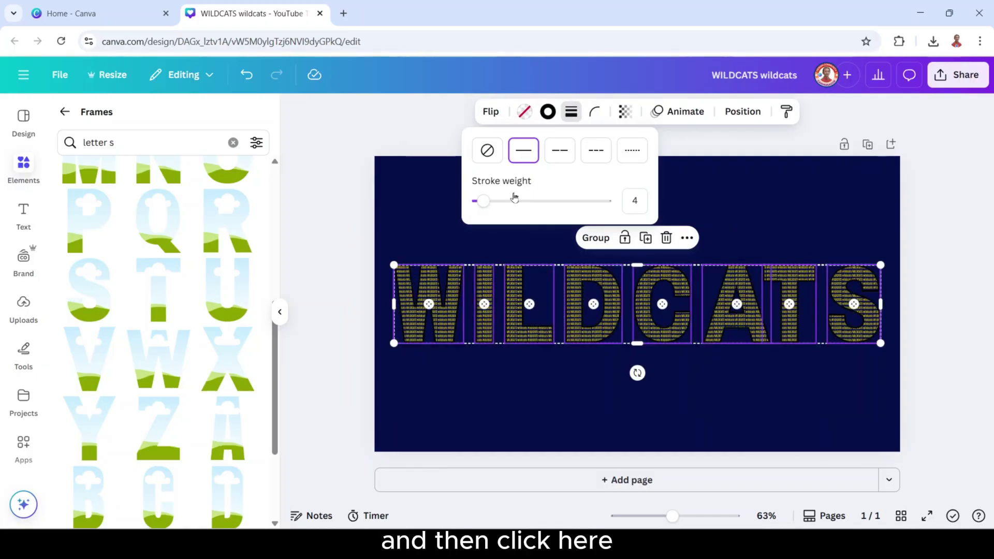
pyautogui.moveTo(485, 207); pyautogui.dragTo(484, 205)
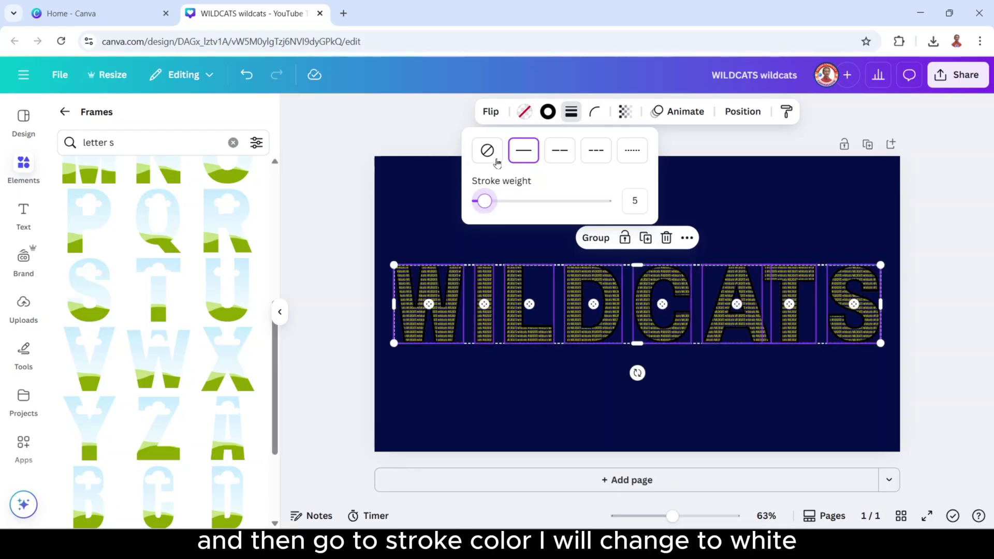
pyautogui.click(547, 112)
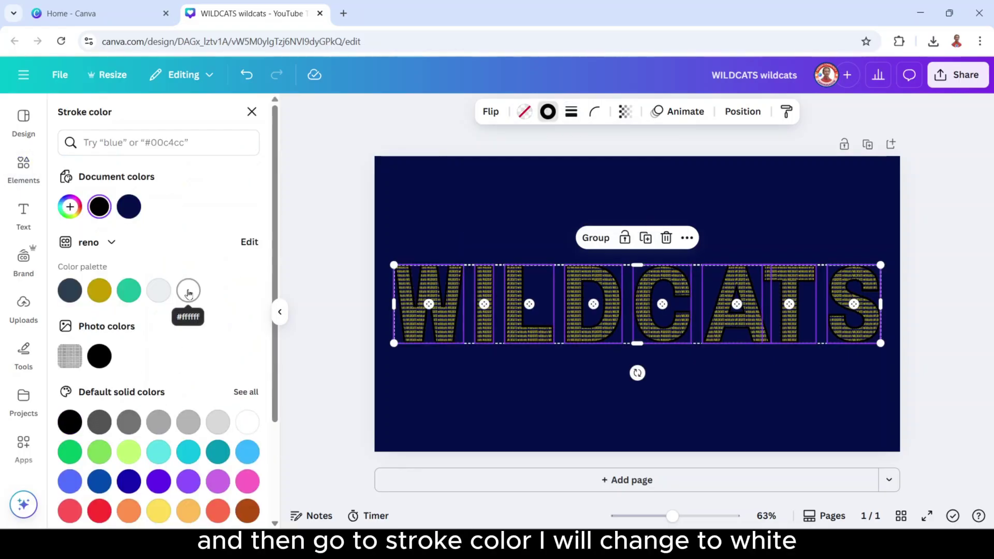
pyautogui.click(188, 291)
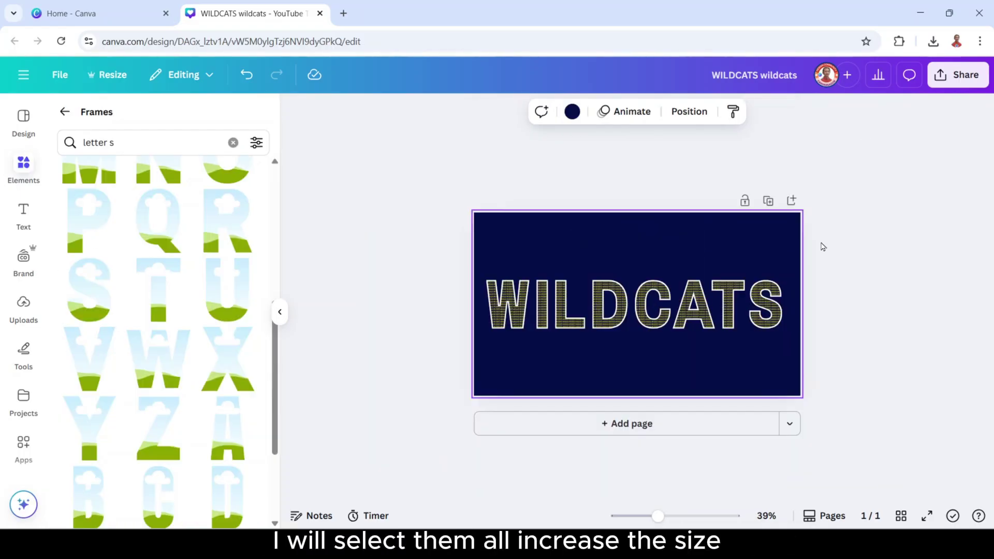
pyautogui.moveTo(445, 387)
pyautogui.mouseDown()
pyautogui.moveTo(826, 244)
pyautogui.moveTo(797, 283)
pyautogui.moveTo(788, 278)
pyautogui.mouseUp()
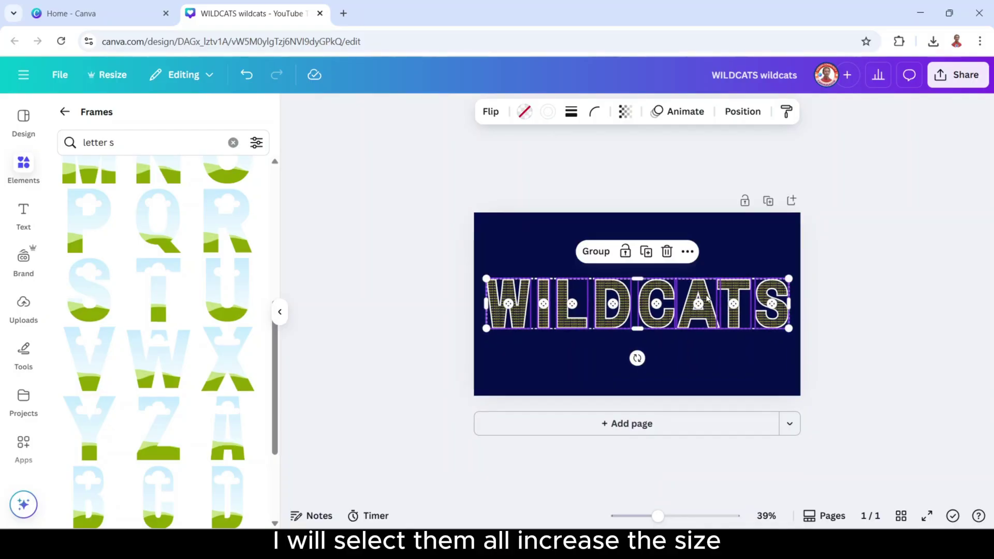
# Recentre the outlined WILDCATS letters and stretch them taller and slightly wider across the navy page
pyautogui.moveTo(707, 298); pyautogui.dragTo(708, 299)
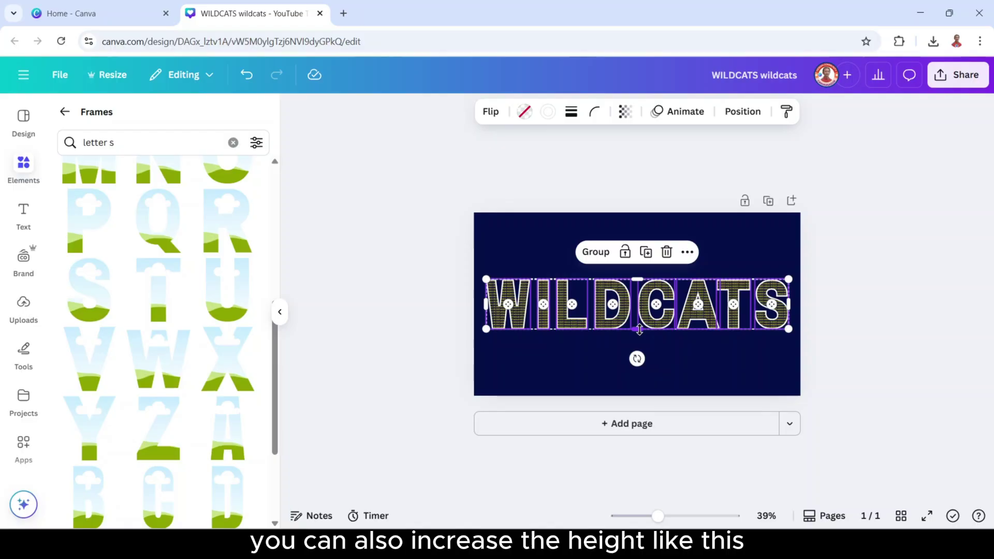
pyautogui.moveTo(639, 330); pyautogui.dragTo(637, 337)
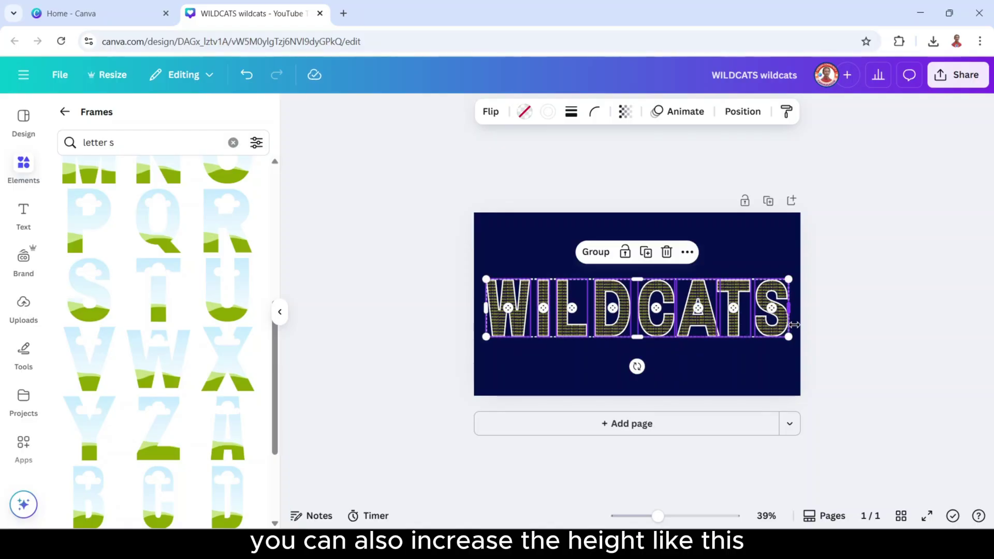
pyautogui.moveTo(793, 311)
pyautogui.mouseDown()
pyautogui.moveTo(806, 309)
pyautogui.moveTo(794, 311)
pyautogui.mouseUp()
pyautogui.scroll(3, 794, 311)
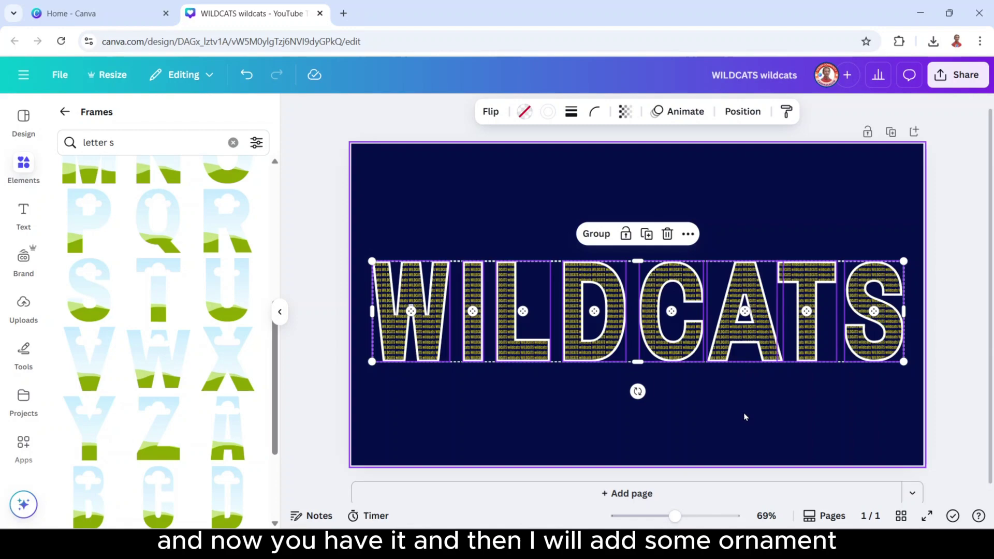
pyautogui.click(741, 424)
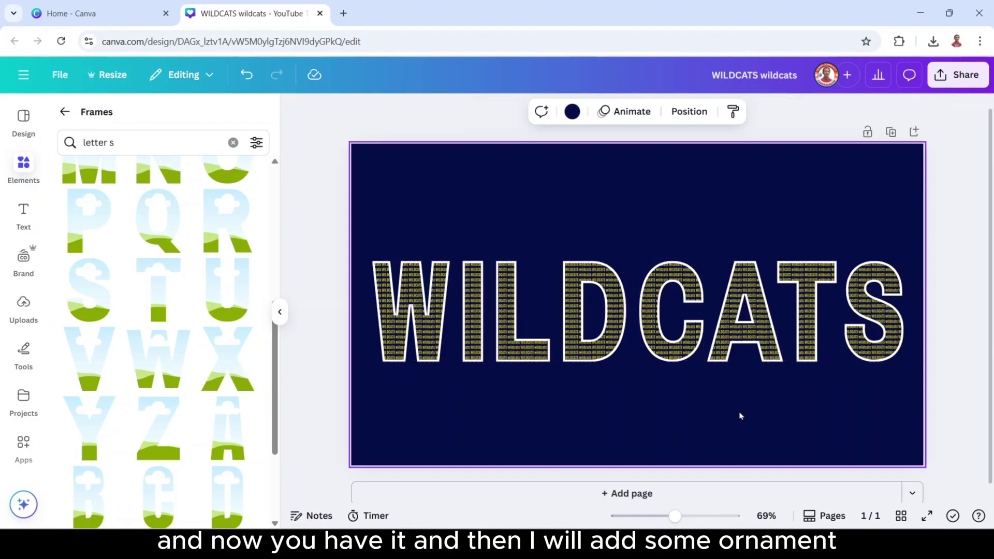
# Add the Five Stars Icon from recently used elements and place it below WILDCATS
pyautogui.click(64, 112)
pyautogui.scroll(5, 135, 261)
pyautogui.scroll(4, 135, 260)
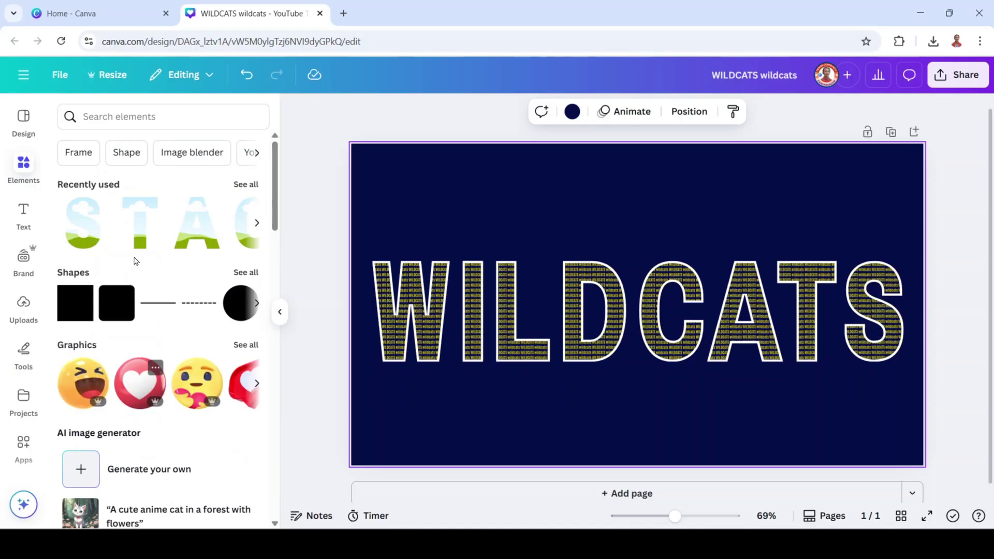
pyautogui.click(256, 185)
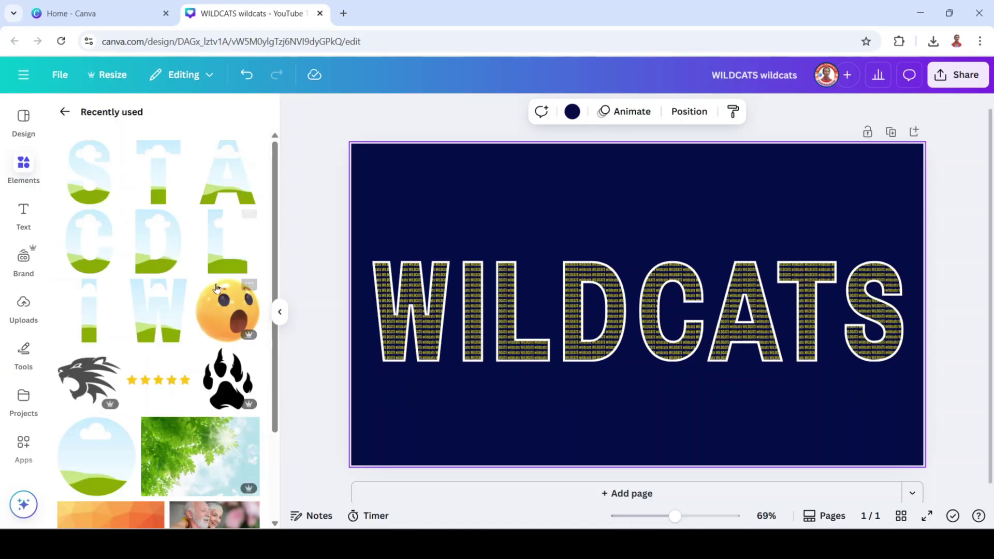
pyautogui.scroll(-2, 180, 303)
pyautogui.click(180, 294)
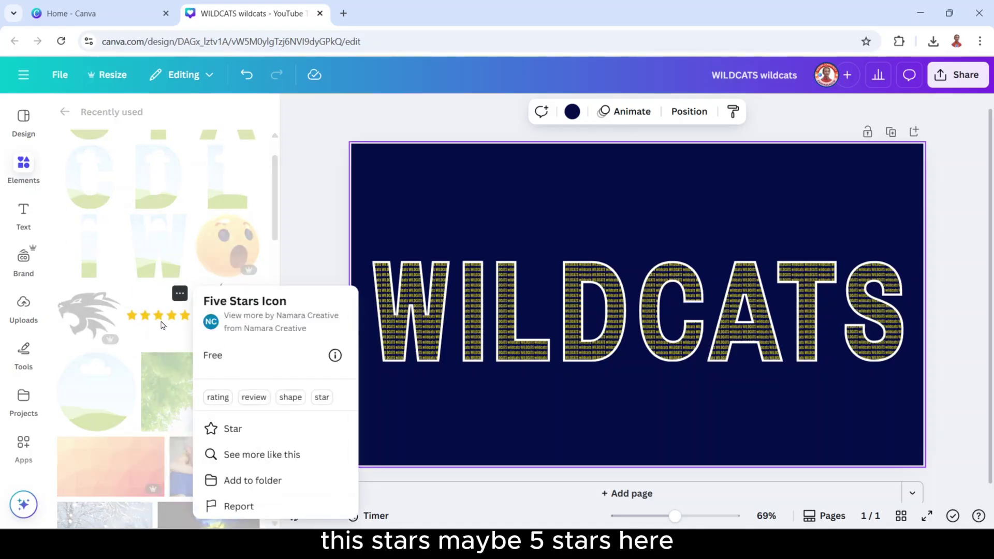
pyautogui.click(158, 318)
pyautogui.click(158, 318)
pyautogui.moveTo(631, 304); pyautogui.dragTo(631, 387)
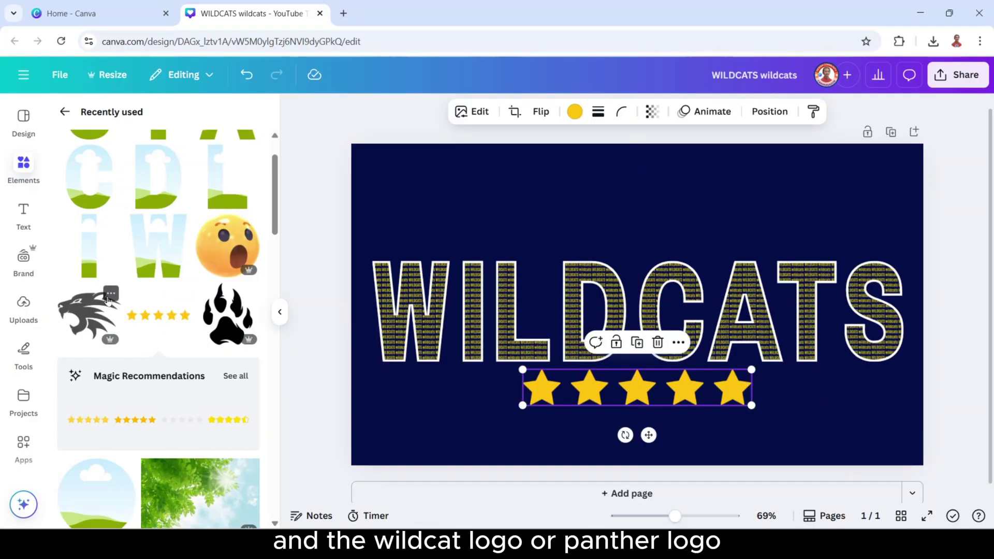
# Place the panther head logo above WILDCATS and colour it gold
pyautogui.click(110, 295)
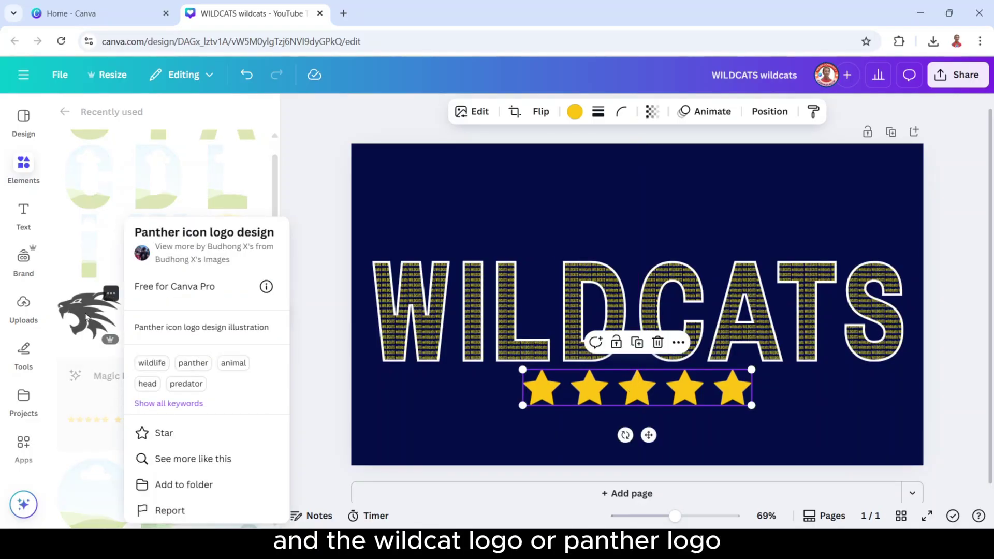
pyautogui.click(87, 317)
pyautogui.moveTo(87, 317); pyautogui.dragTo(657, 241)
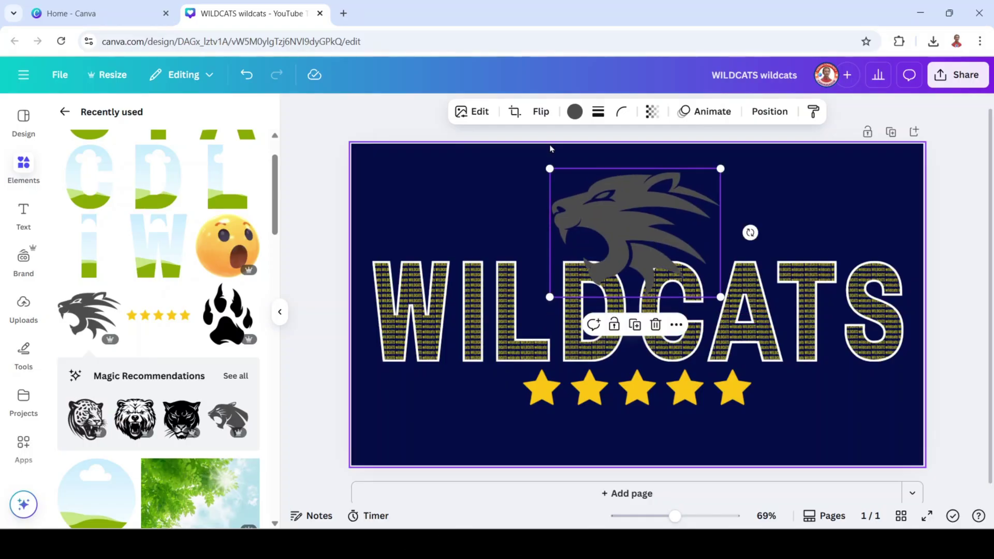
pyautogui.click(575, 113)
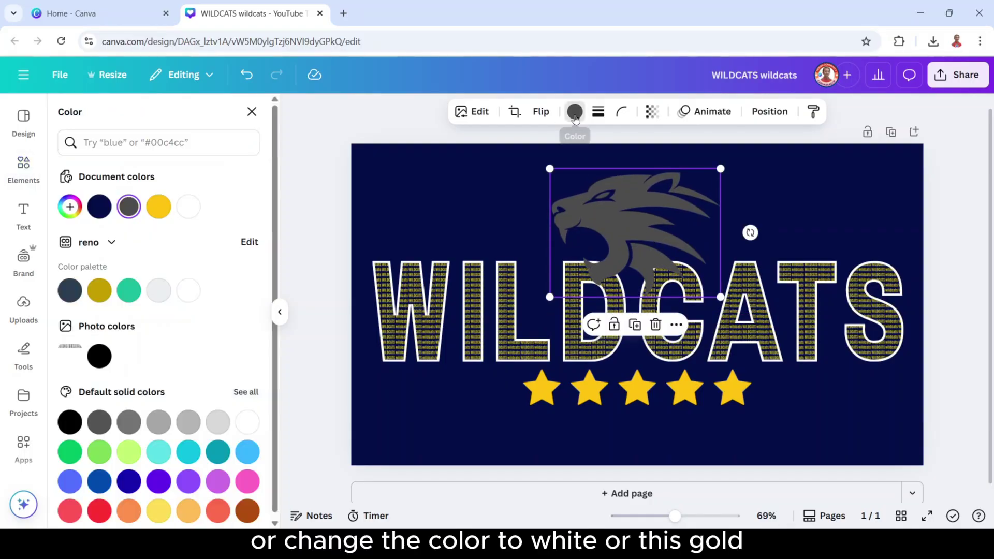
pyautogui.click(188, 207)
pyautogui.click(160, 213)
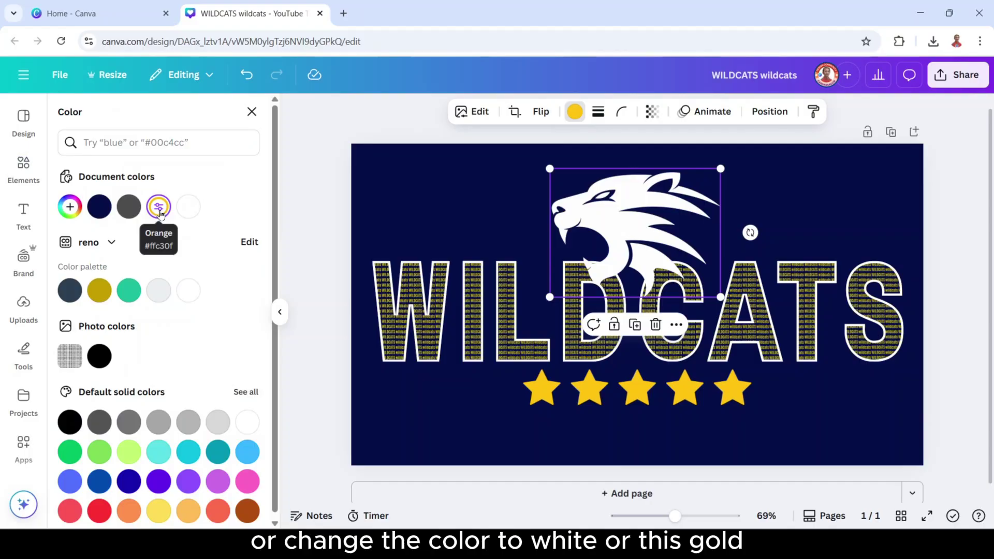
pyautogui.click(980, 203)
# Download the finished WILDCATS design from the Share menu as a PNG file
pyautogui.click(958, 74)
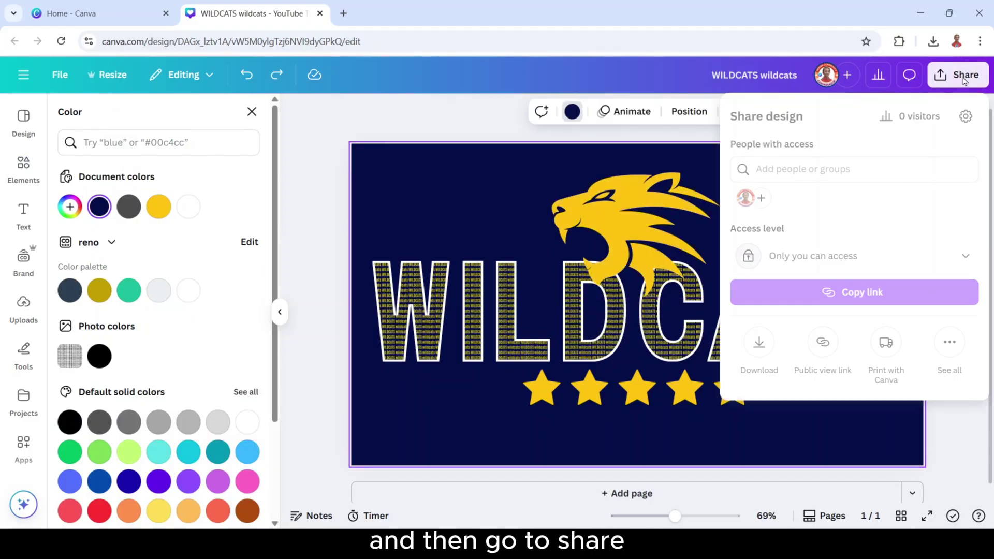
pyautogui.click(755, 354)
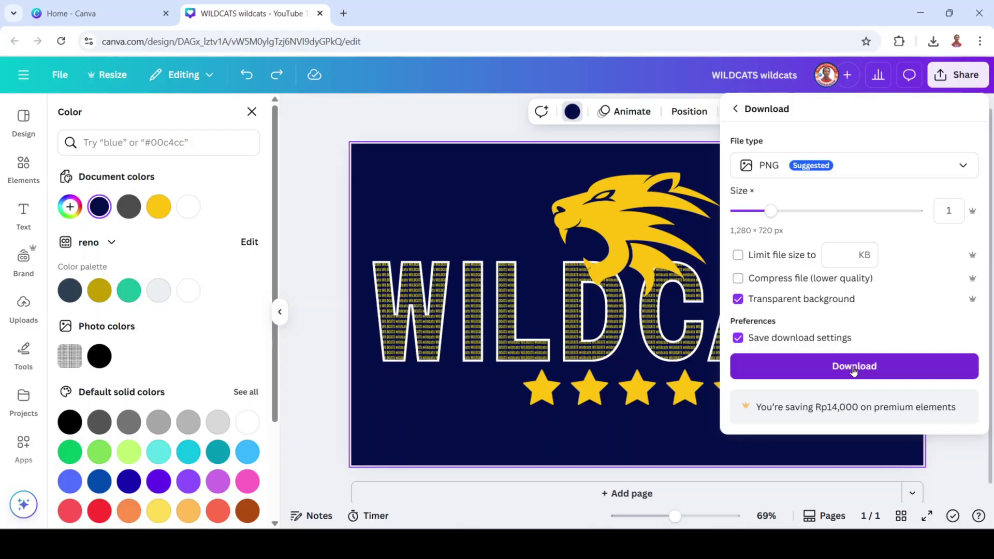
pyautogui.click(854, 367)
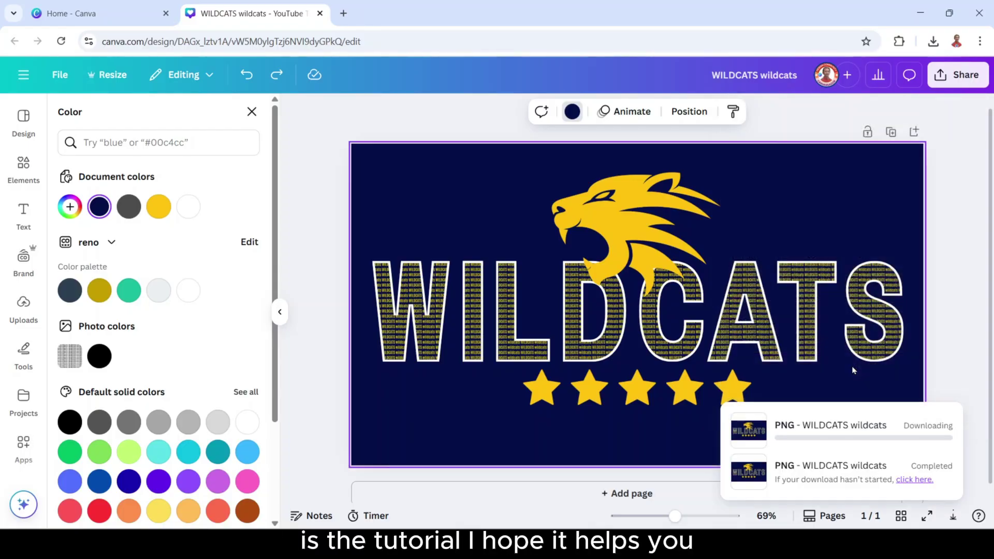